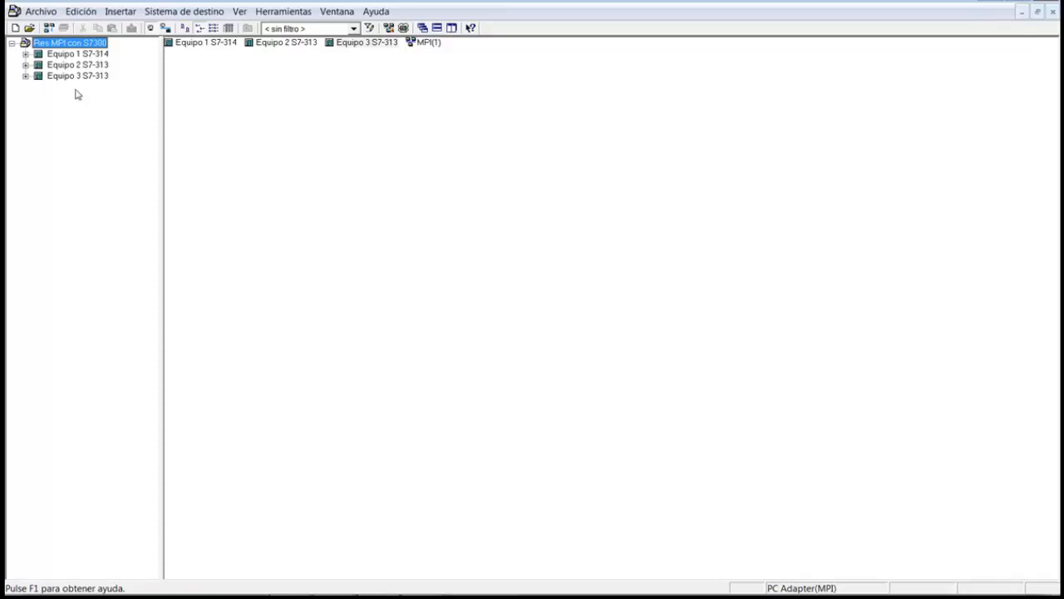
# Expand the three stations in the project tree and open the hardware configuration of Equipo 1 S7-314.
pyautogui.click(26, 54)
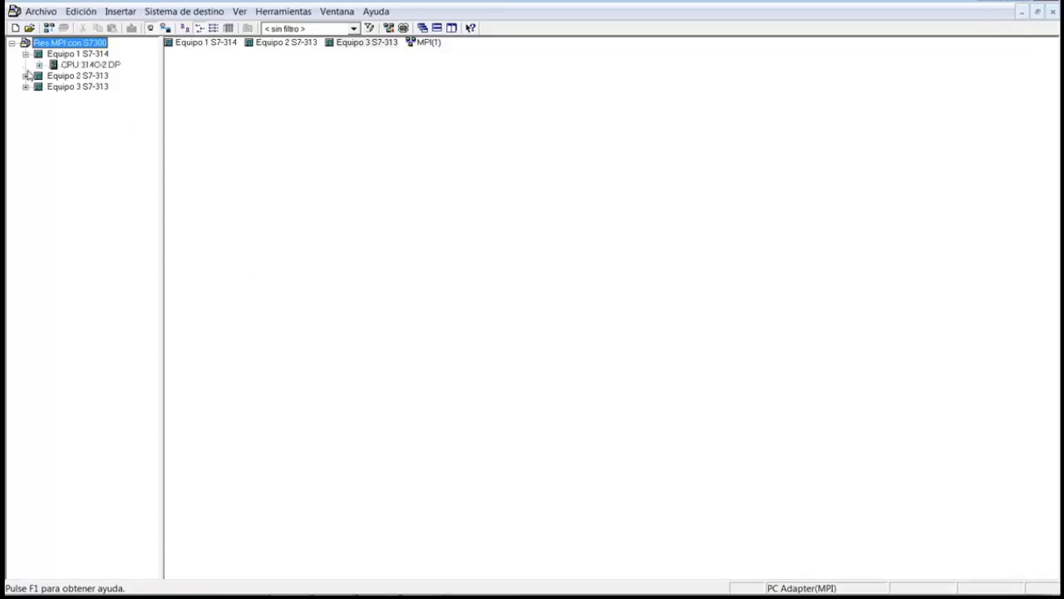
pyautogui.click(26, 76)
pyautogui.click(26, 98)
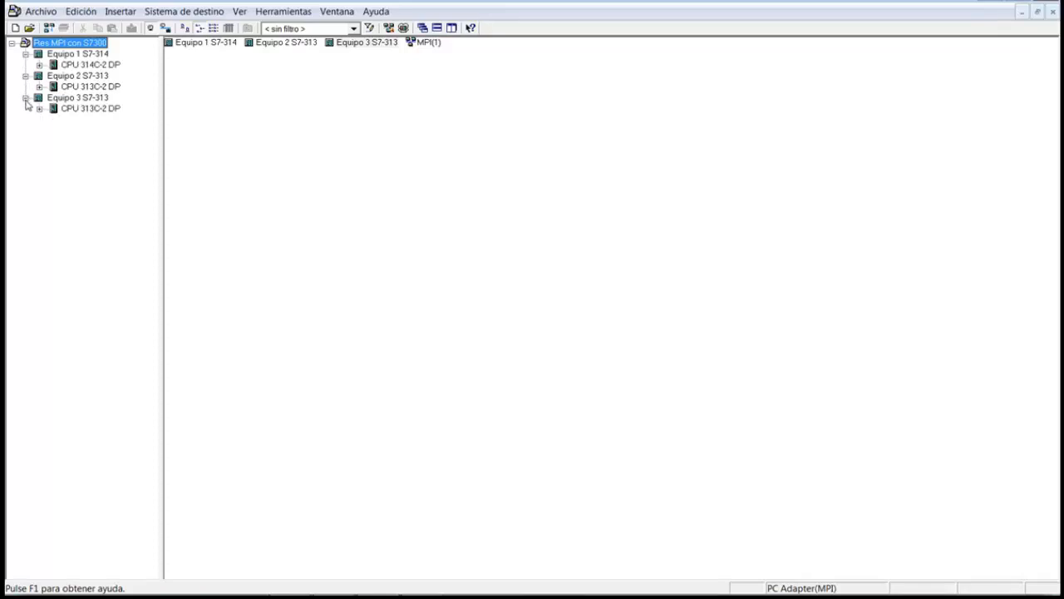
pyautogui.doubleClick(198, 44)
pyautogui.click(196, 43)
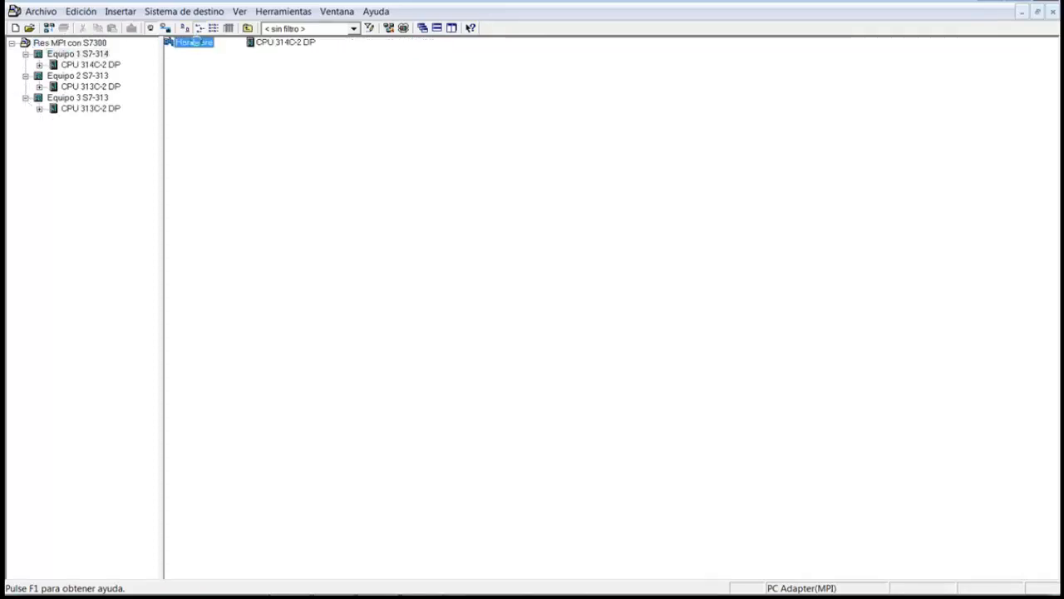
pyautogui.doubleClick(194, 42)
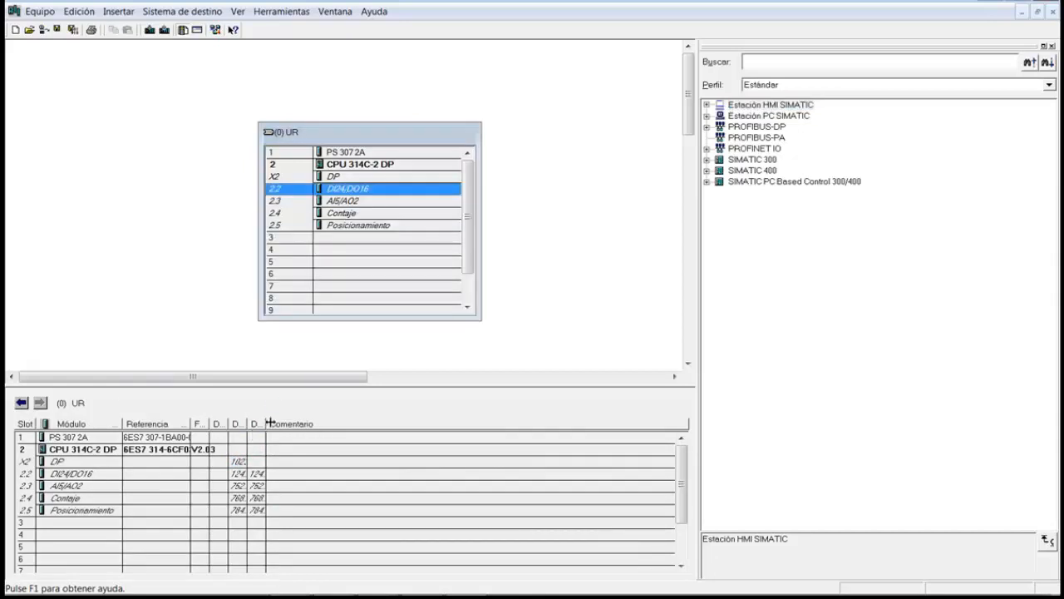
# Widen the input and output address columns and examine the address settings of the DI24/DO16 module.
pyautogui.moveTo(266, 423); pyautogui.dragTo(334, 422)
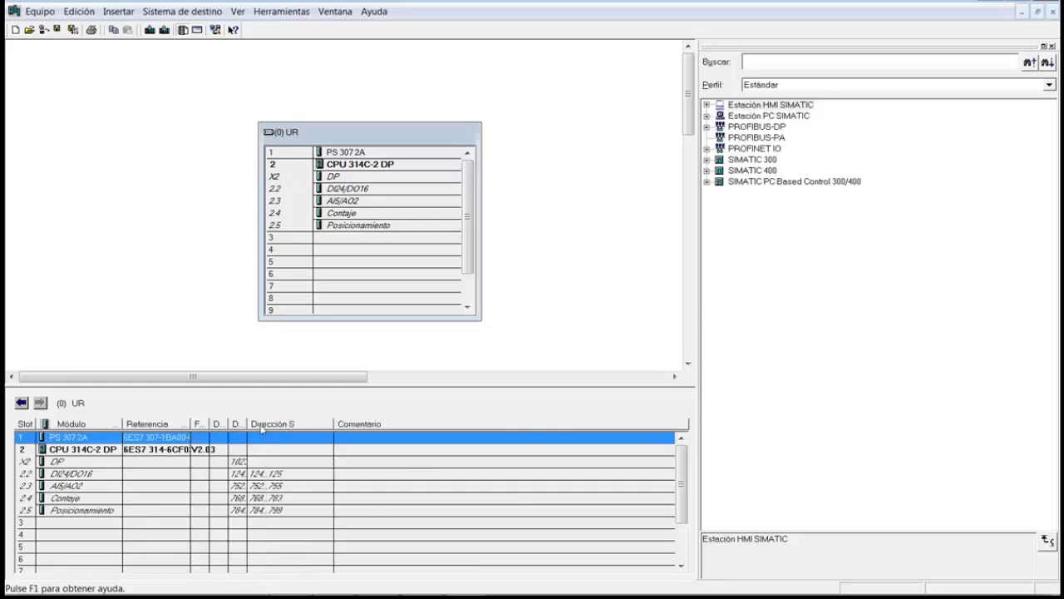
pyautogui.moveTo(244, 423); pyautogui.dragTo(283, 423)
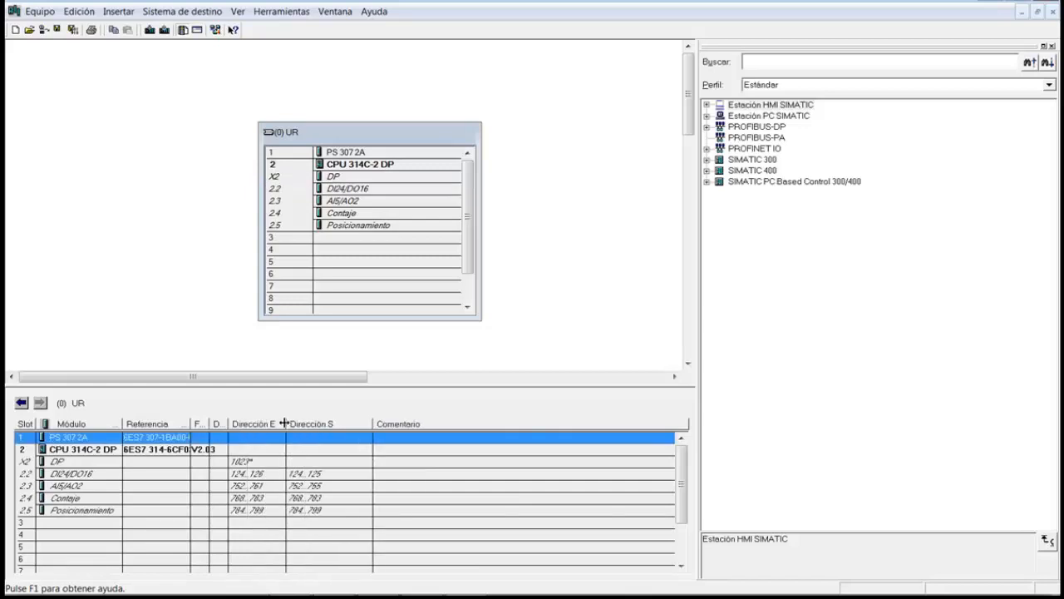
pyautogui.click(266, 473)
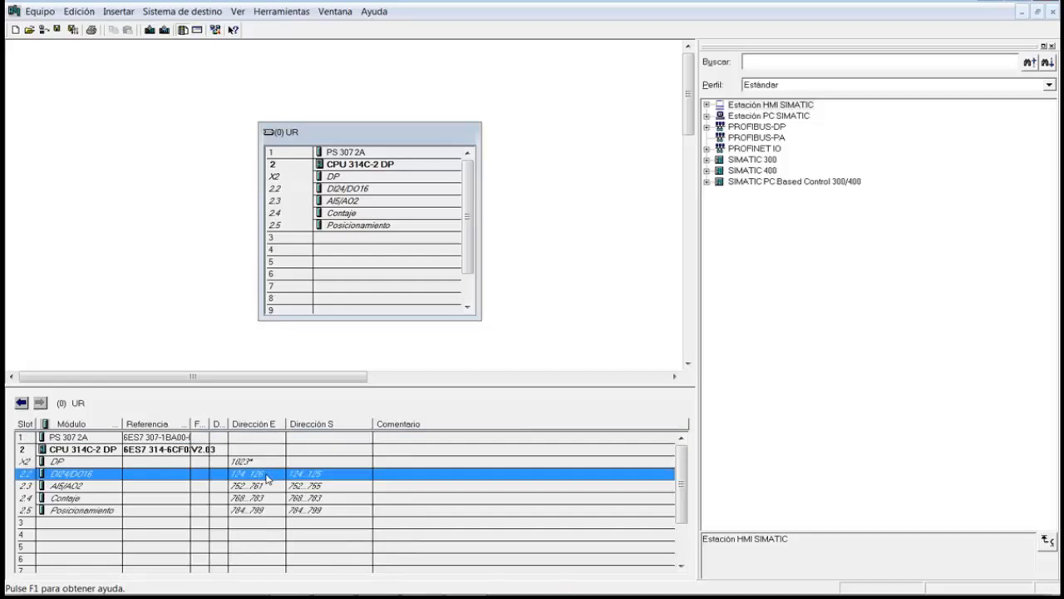
pyautogui.doubleClick(279, 476)
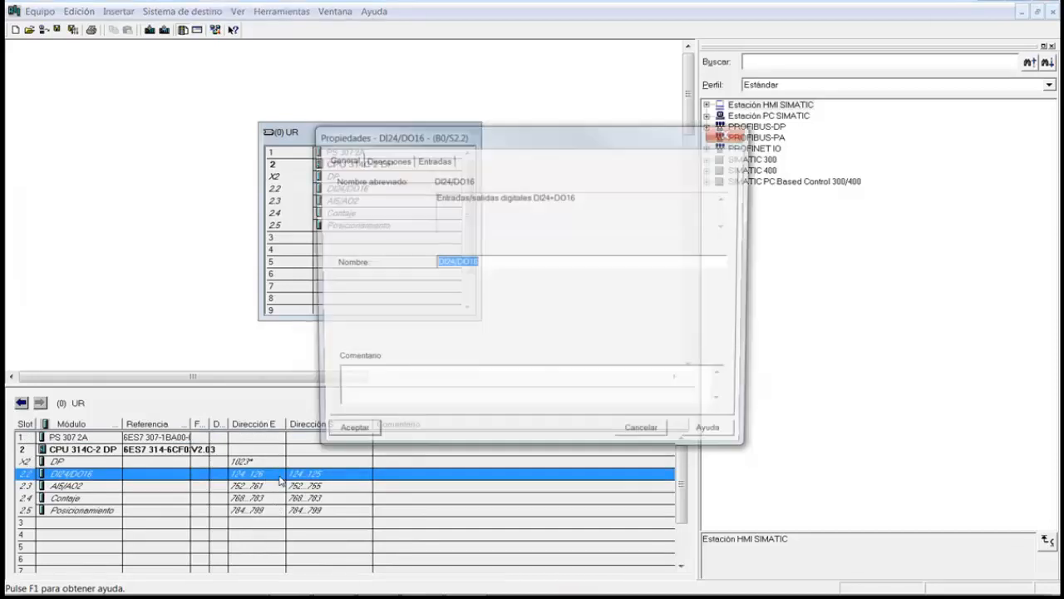
pyautogui.click(385, 160)
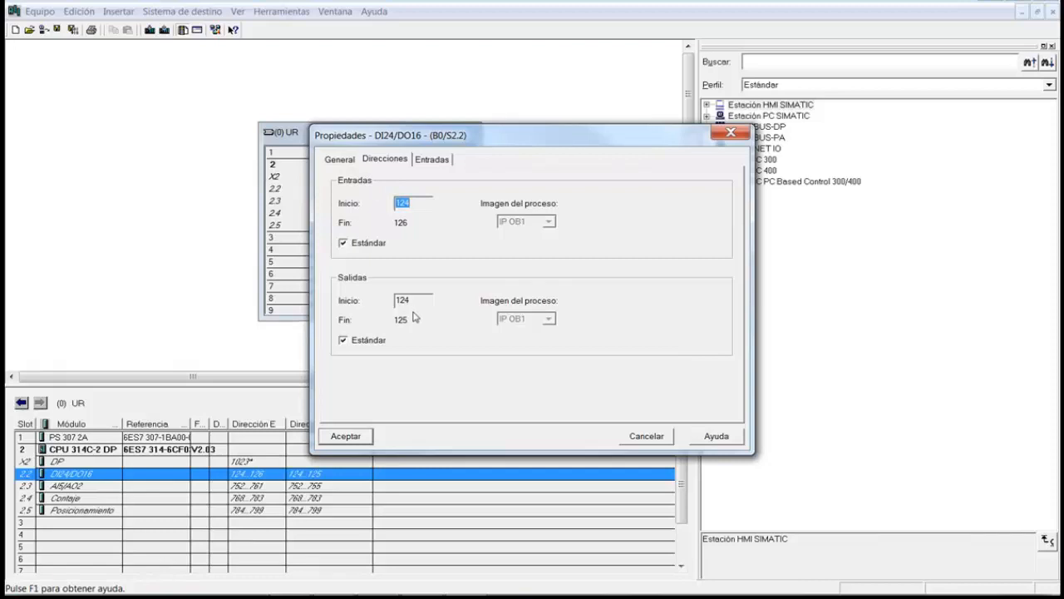
pyautogui.click(346, 435)
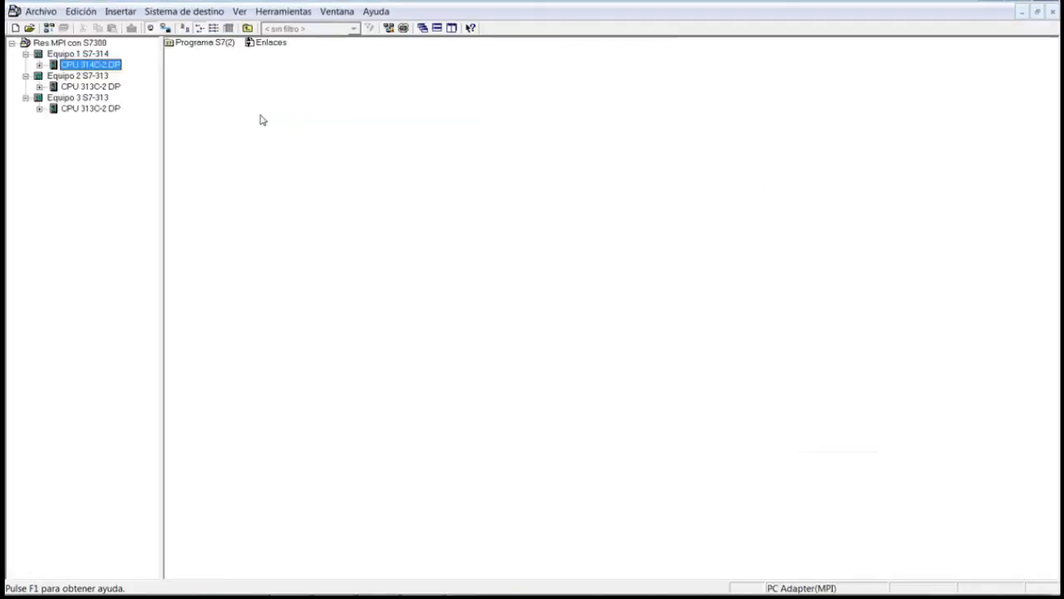
# Return to the Res MPI con S7300 project level and open the MPI(1) network for configuration.
pyautogui.click(55, 43)
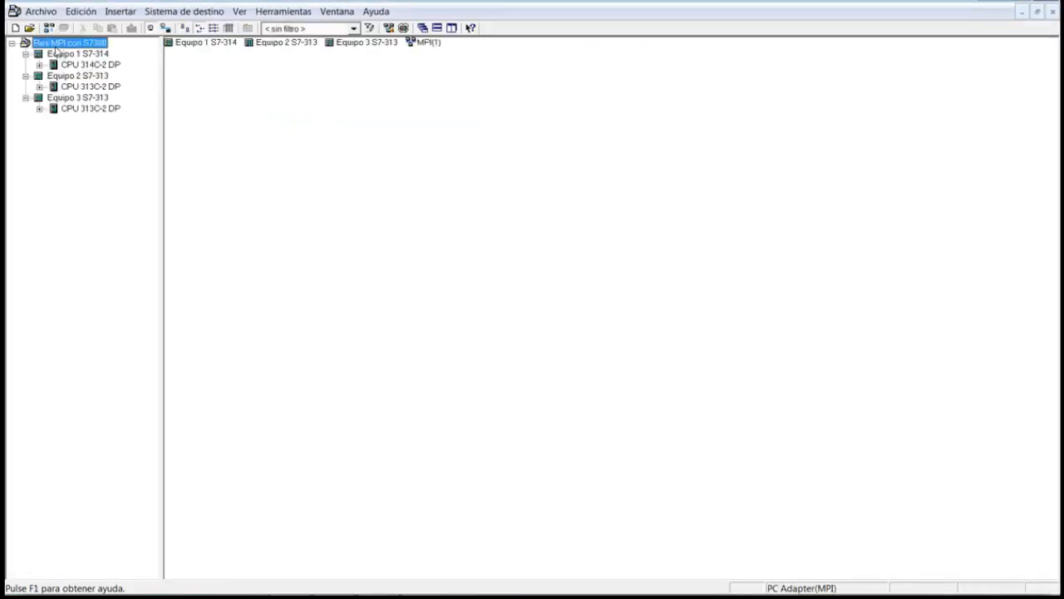
pyautogui.click(429, 42)
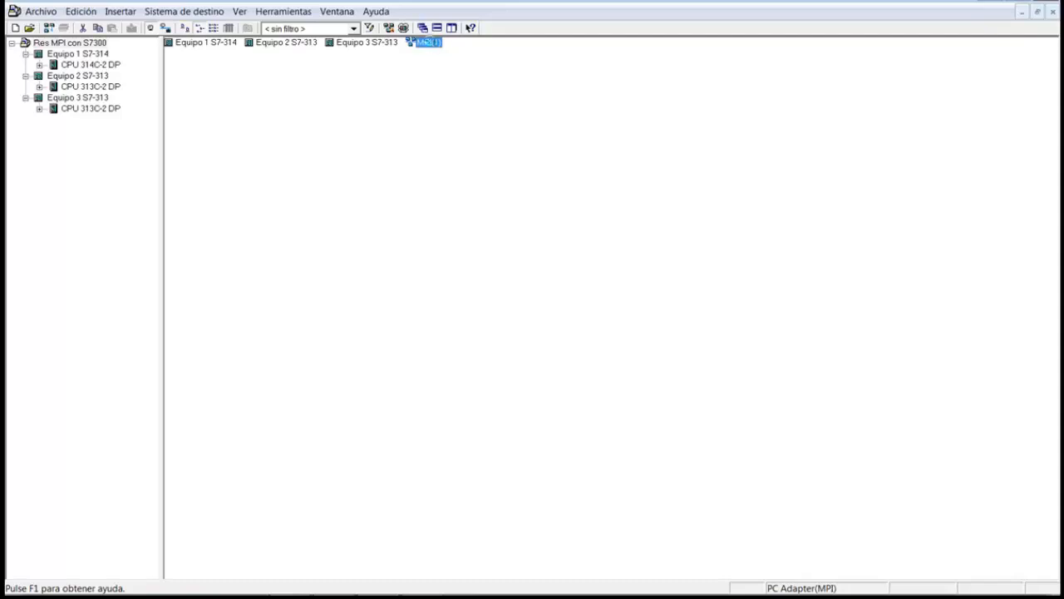
pyautogui.doubleClick(429, 43)
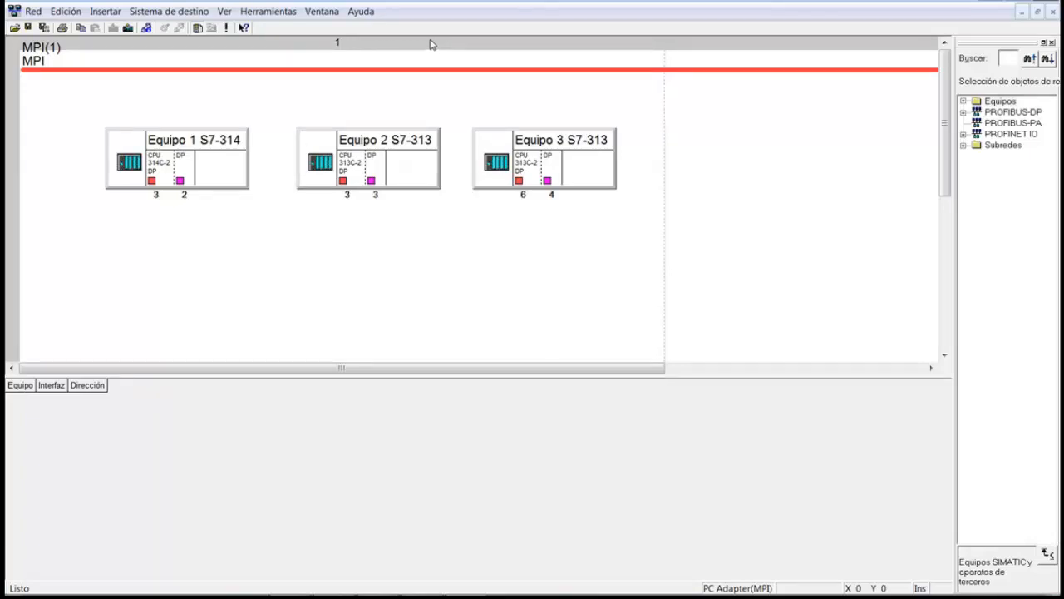
# Examine the MPI(1) subnet line and the three stations with their MPI interfaces in the network view.
pyautogui.click(412, 72)
pyautogui.click(411, 70)
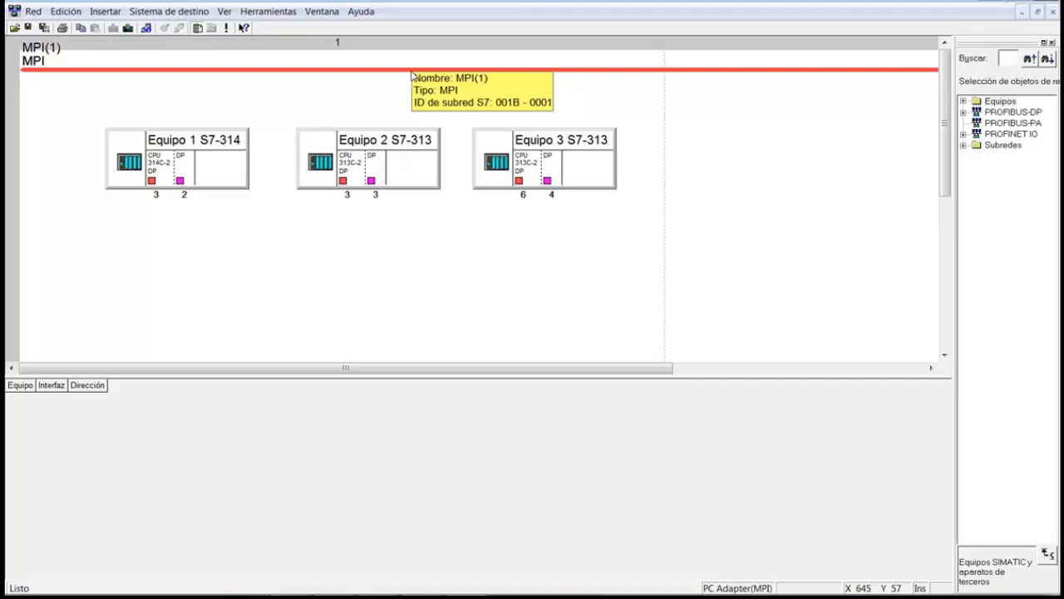
pyautogui.click(218, 184)
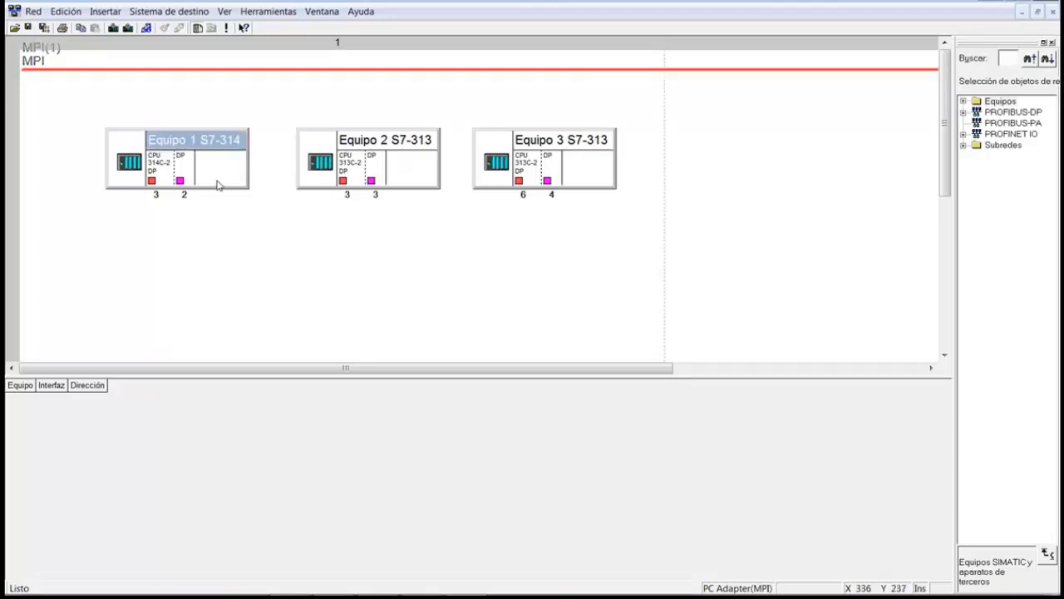
pyautogui.click(420, 180)
pyautogui.click(582, 180)
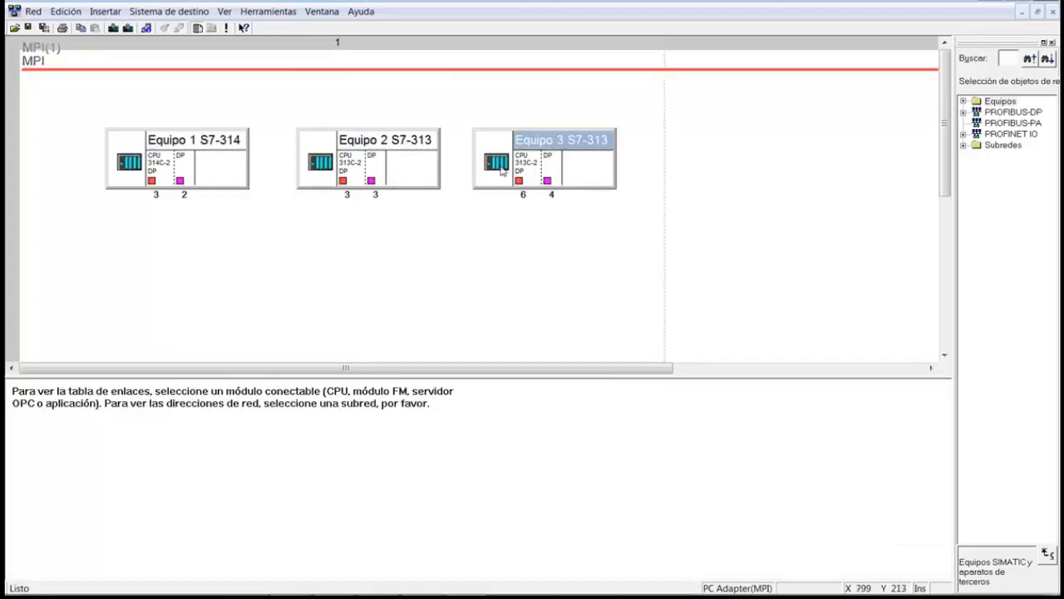
pyautogui.click(407, 171)
pyautogui.click(233, 168)
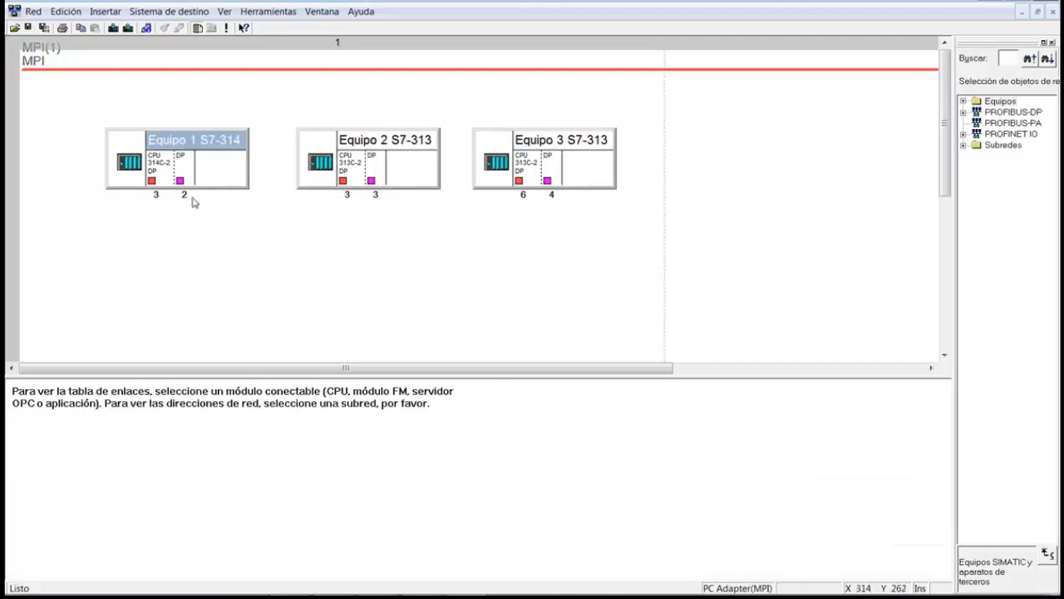
pyautogui.click(343, 182)
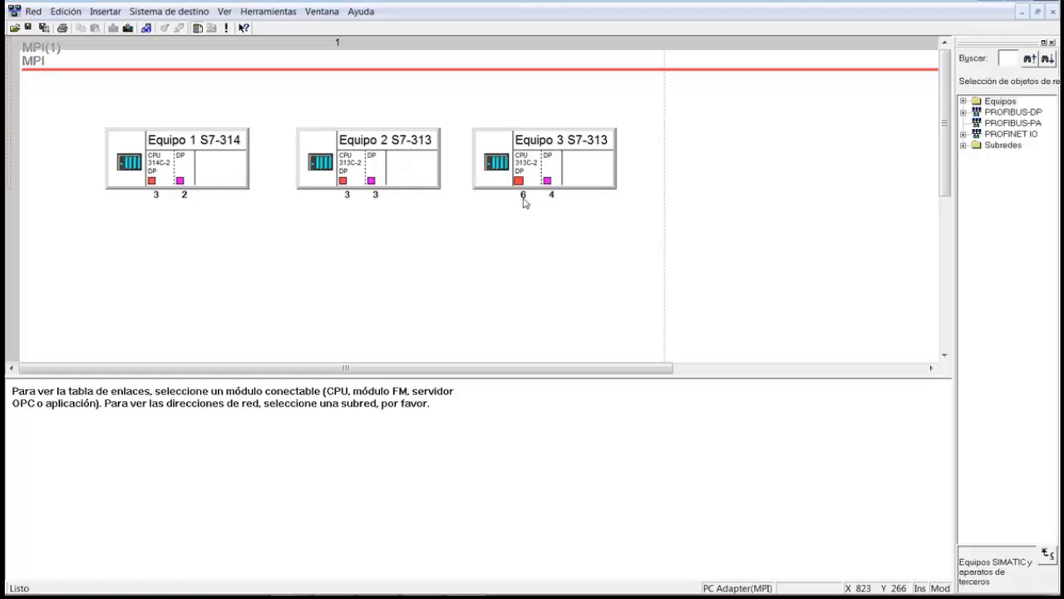
# Set the MPI address of Equipo 1 S7-314 to 2 and connect its interface to the MPI(1) subnet.
pyautogui.doubleClick(152, 182)
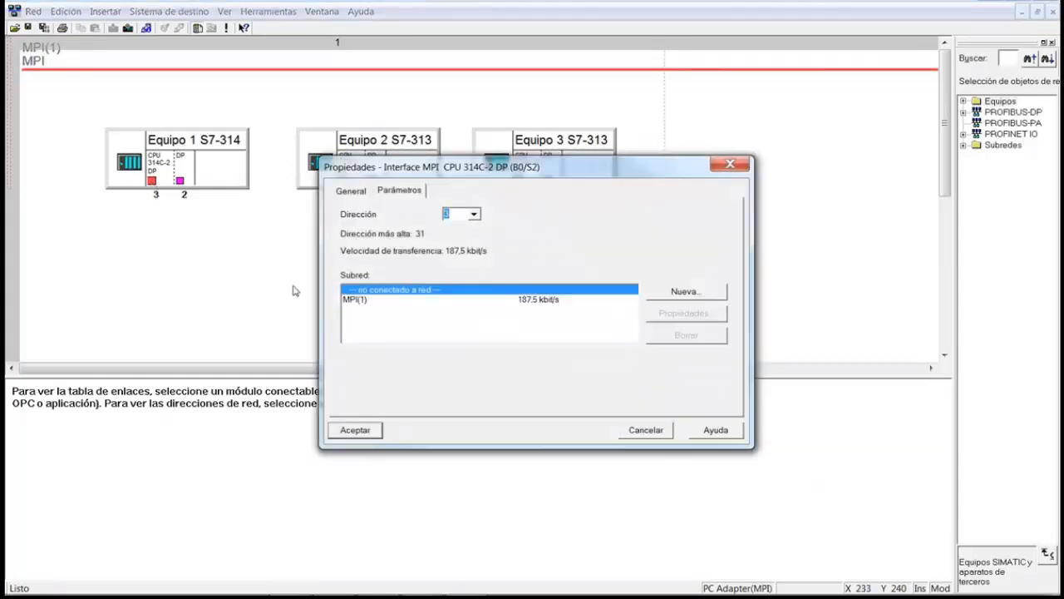
pyautogui.click(473, 214)
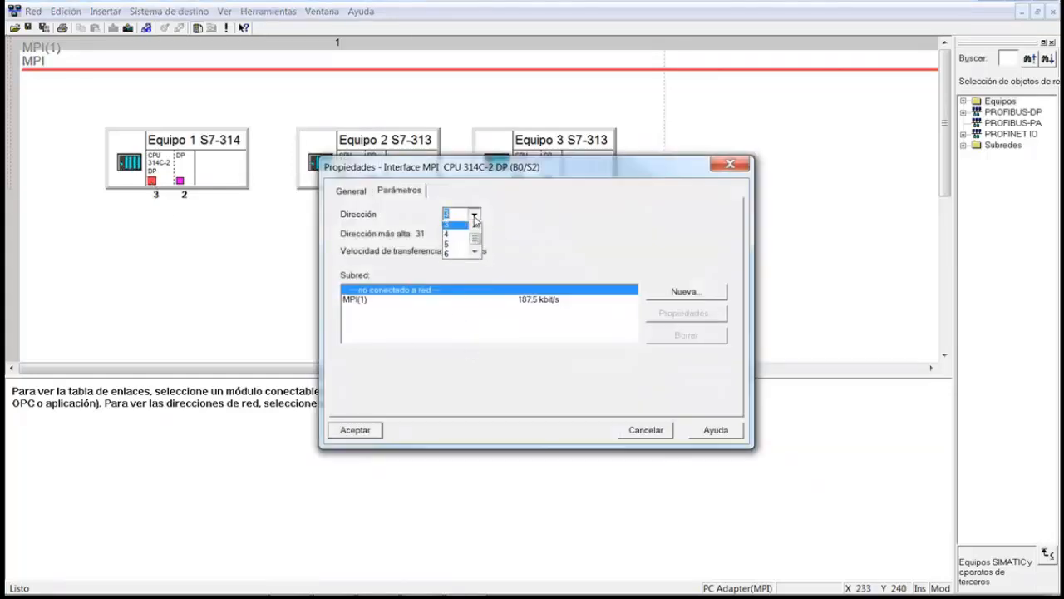
pyautogui.click(473, 227)
pyautogui.click(450, 227)
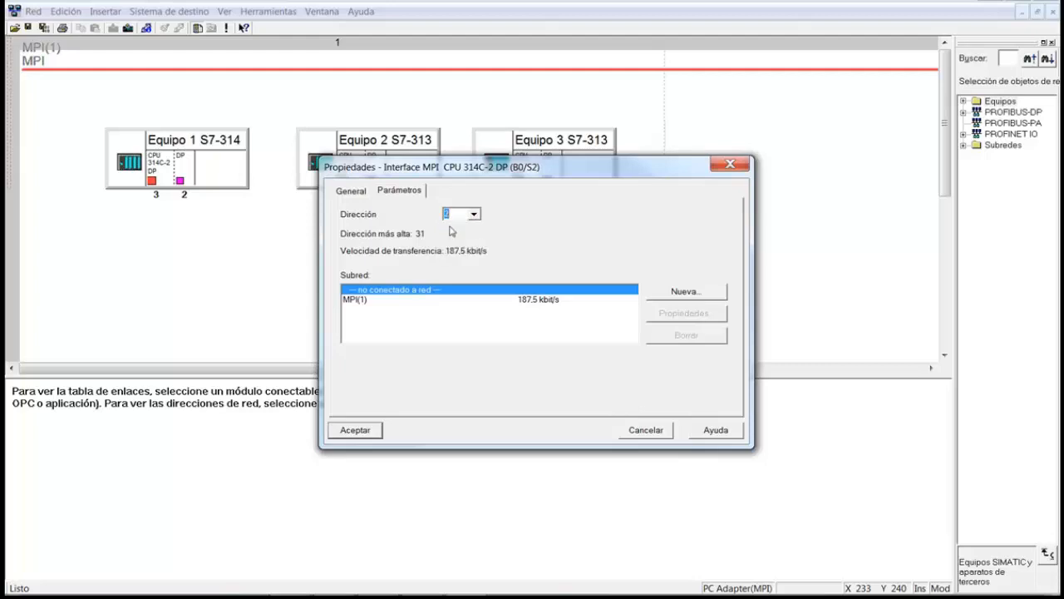
pyautogui.click(361, 302)
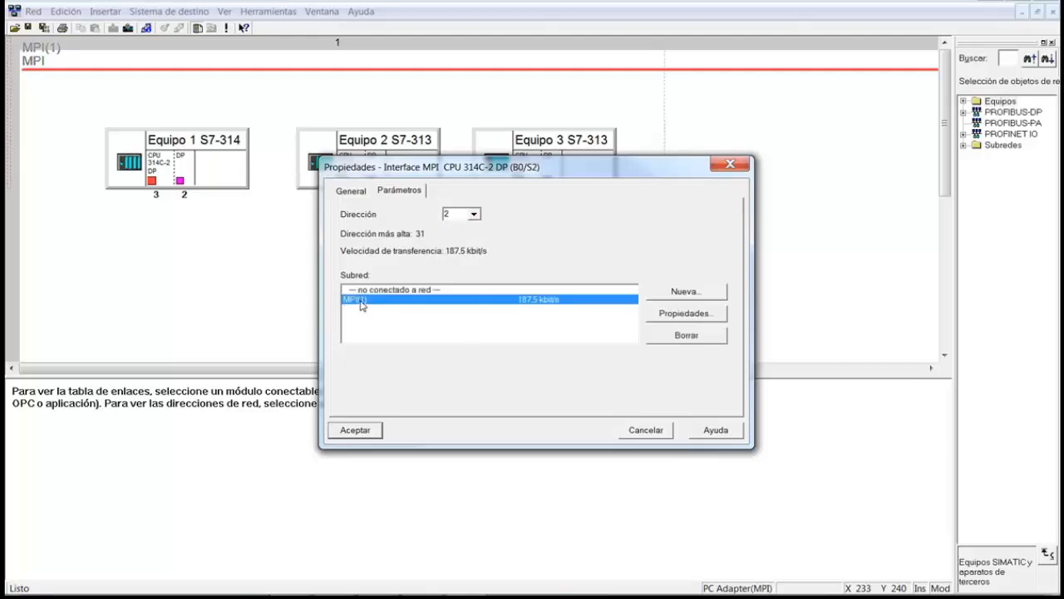
pyautogui.click(370, 430)
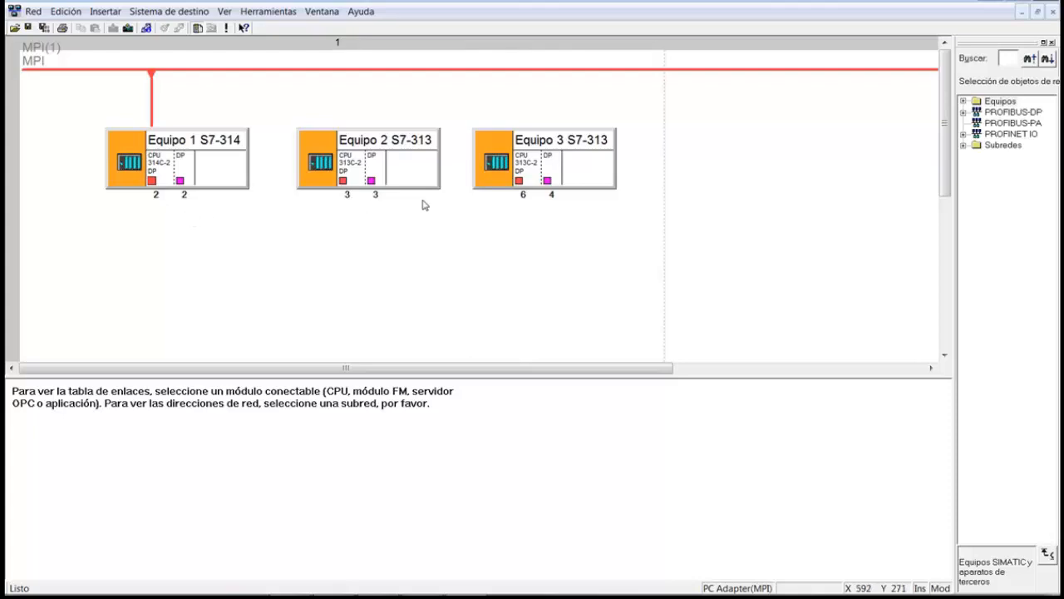
# Set the MPI address of Equipo 3 S7-313 to 4.
pyautogui.doubleClick(521, 183)
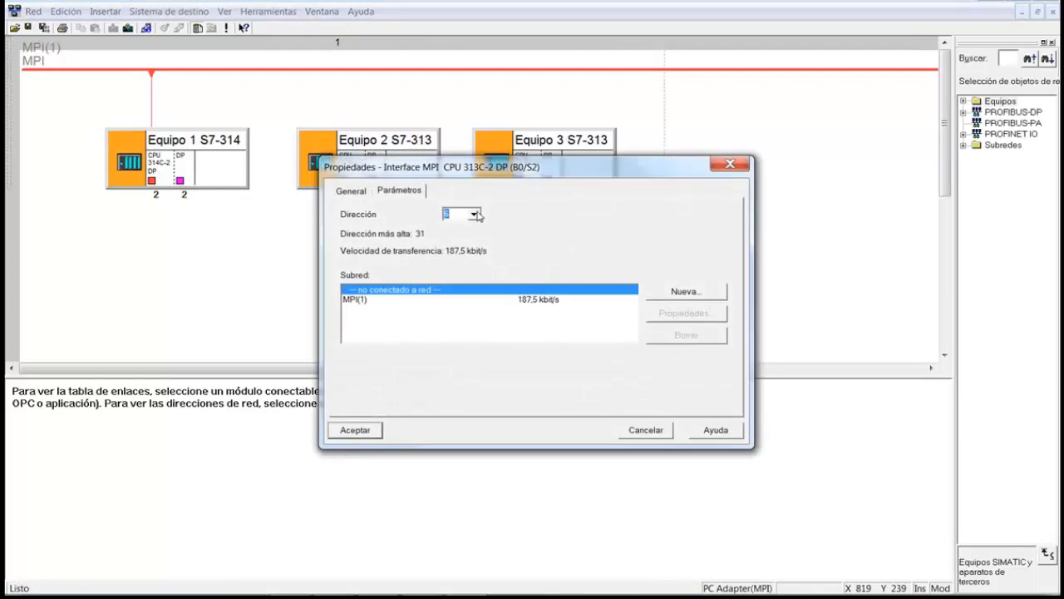
pyautogui.click(474, 214)
pyautogui.click(476, 230)
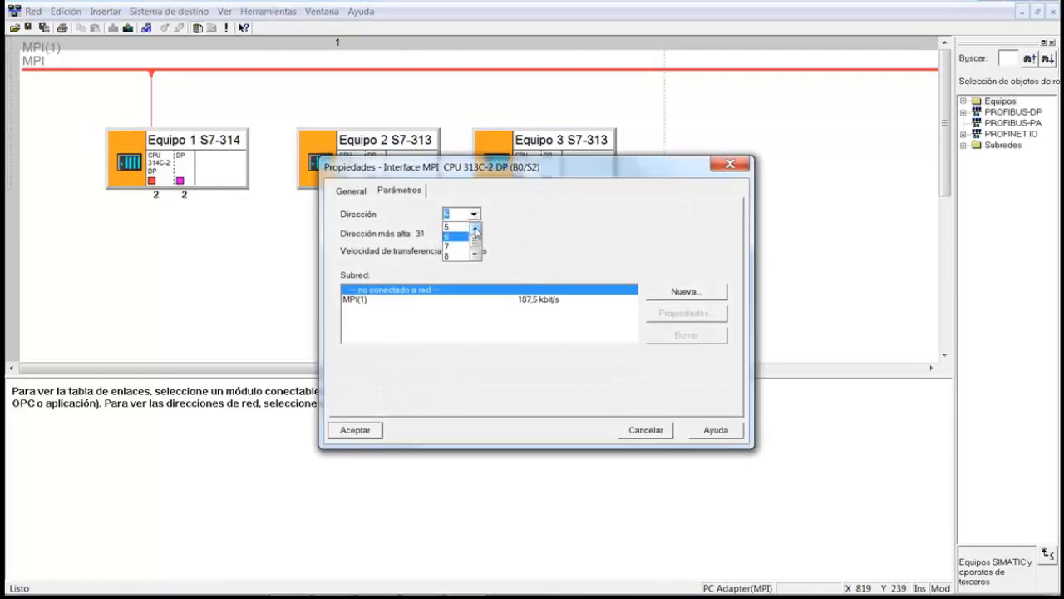
pyautogui.click(476, 231)
pyautogui.click(459, 230)
pyautogui.click(366, 432)
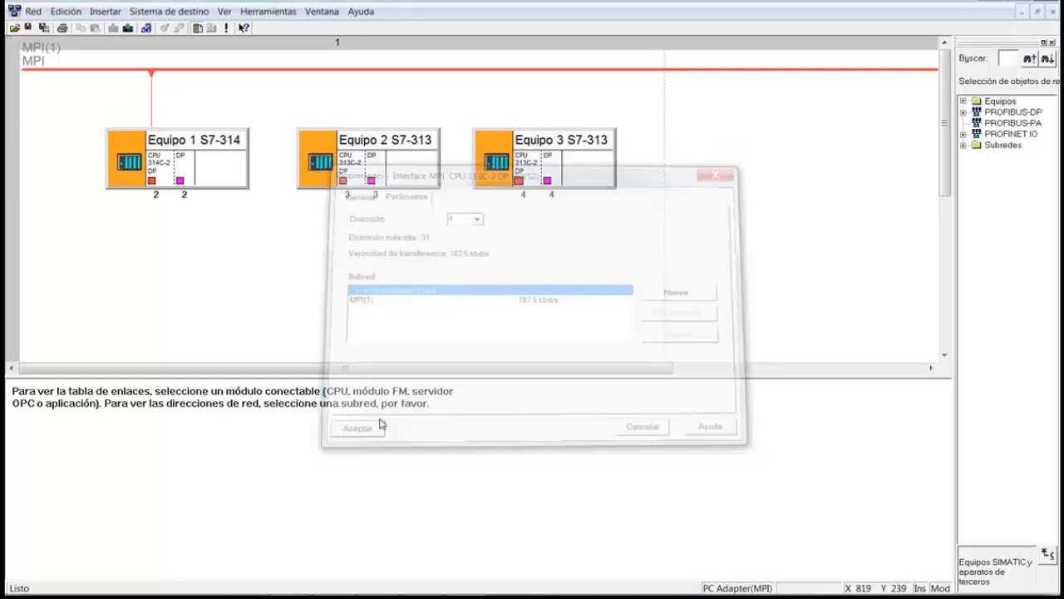
# Connect the MPI interface of Equipo 3 S7-313 to the MPI(1) subnet.
pyautogui.doubleClick(519, 180)
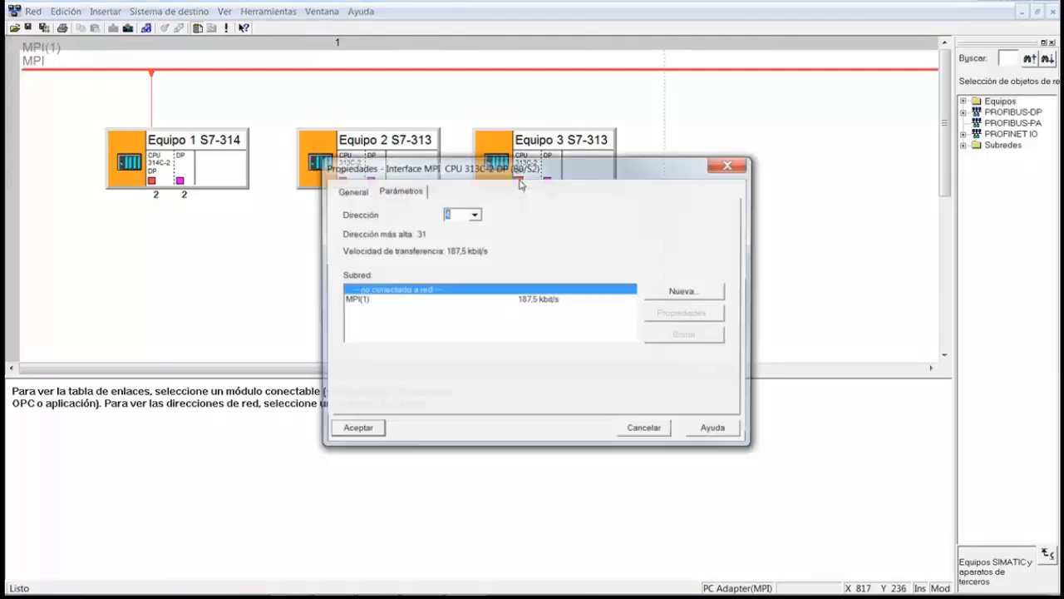
pyautogui.click(523, 301)
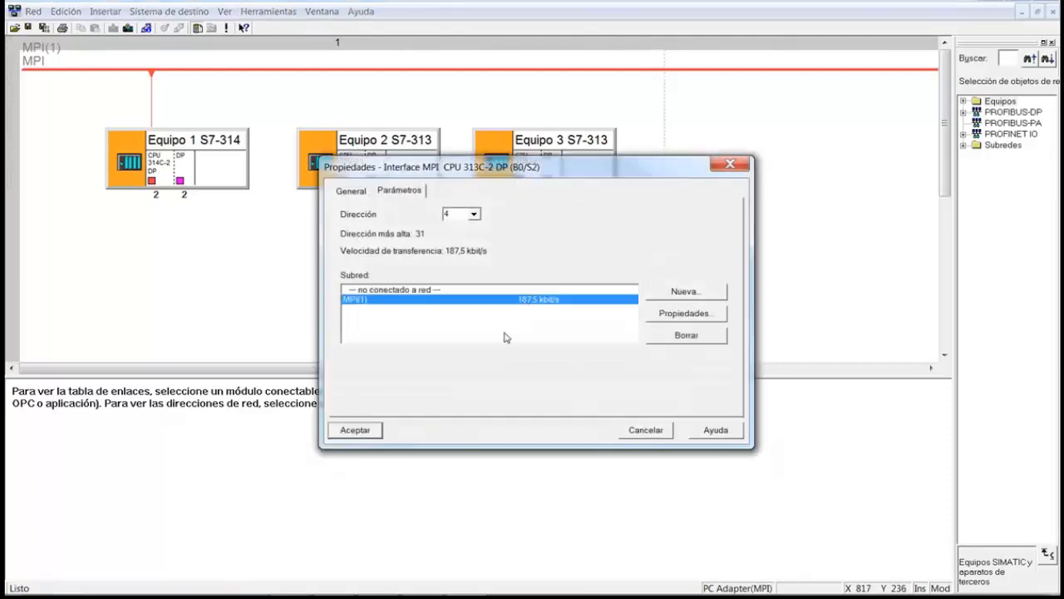
pyautogui.click(359, 436)
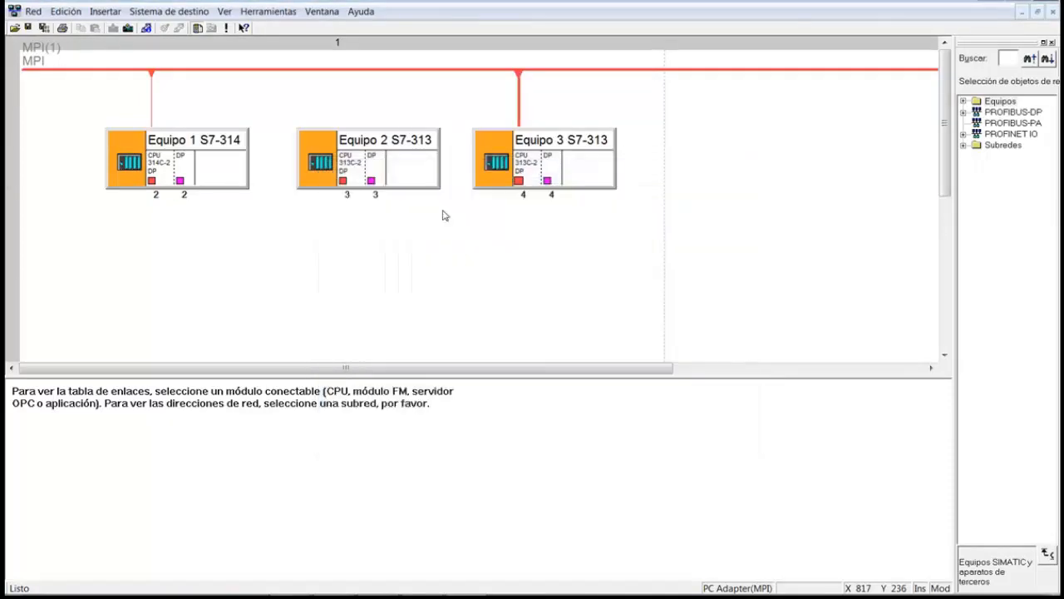
# Connect the MPI interface of Equipo 2 S7-313 to the MPI(1) subnet.
pyautogui.doubleClick(343, 181)
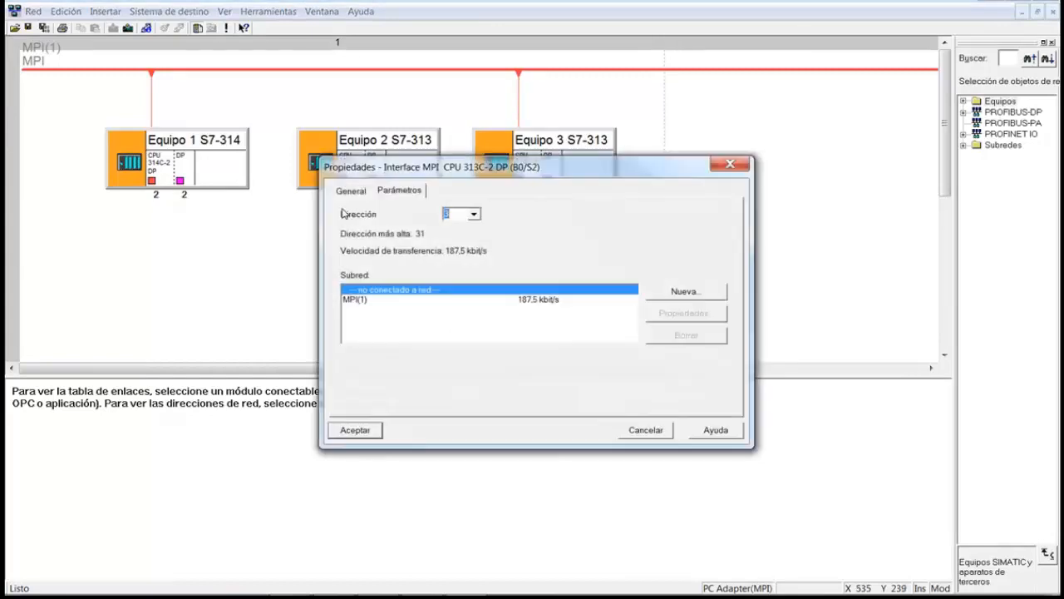
pyautogui.click(372, 298)
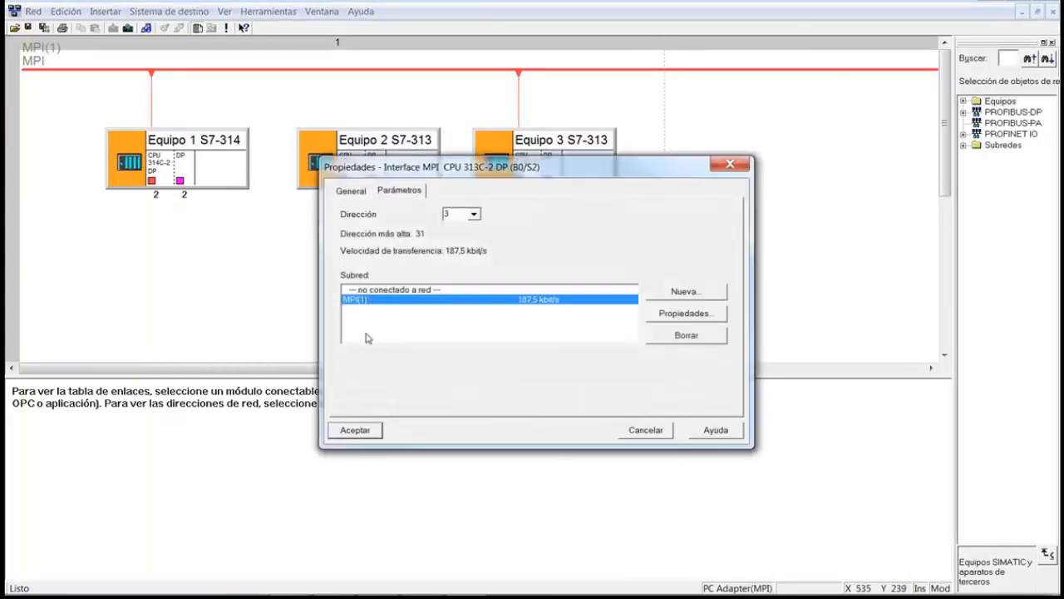
pyautogui.click(352, 430)
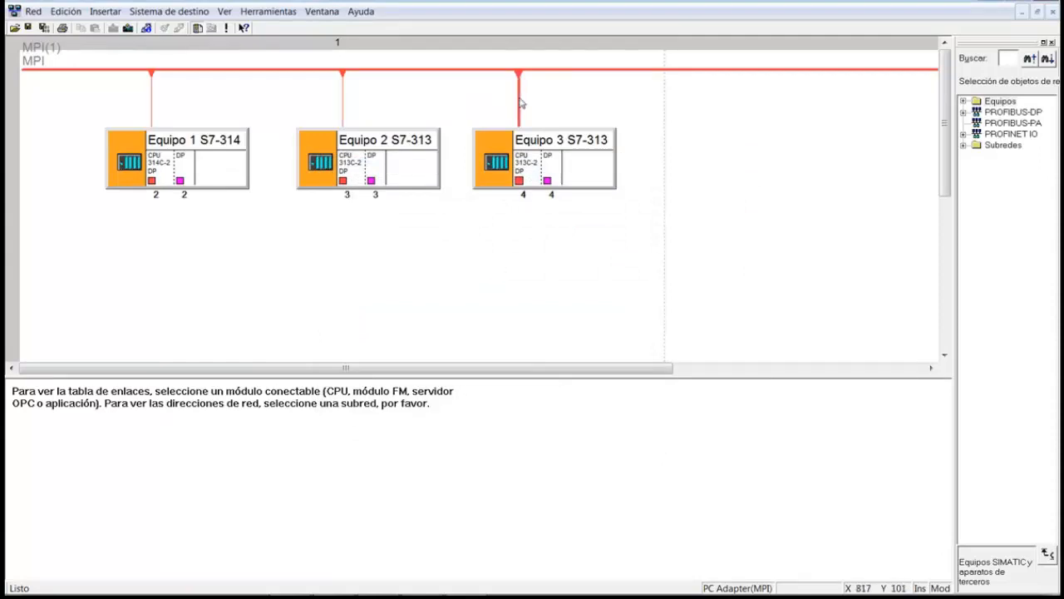
# Delete the network connection of Equipo 3 S7-313 and redraw it from its MPI interface to the MPI(1) subnet line.
pyautogui.moveTo(520, 100)
pyautogui.press('Delete')
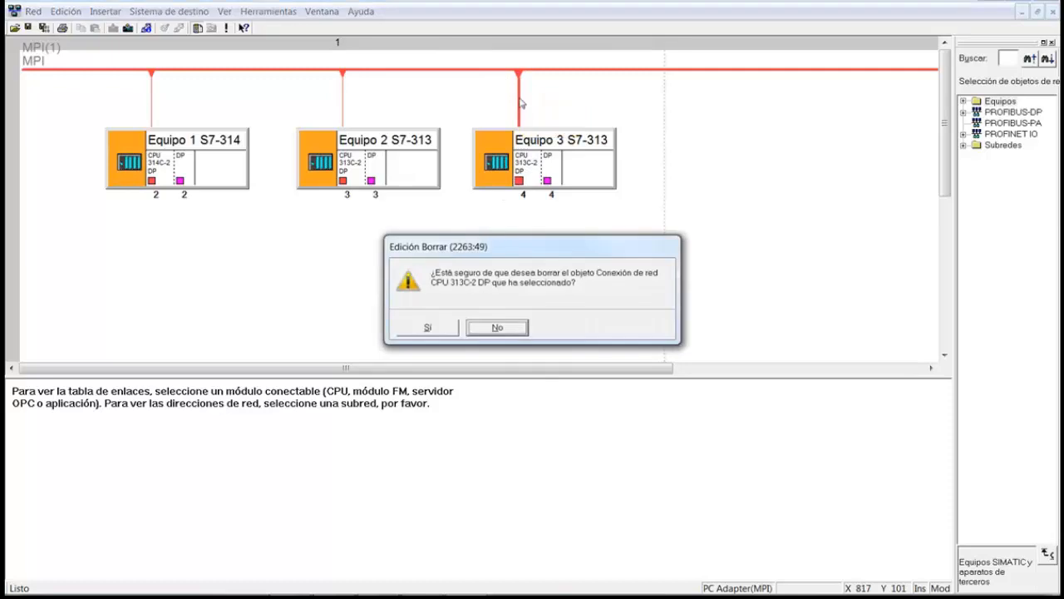
pyautogui.click(427, 327)
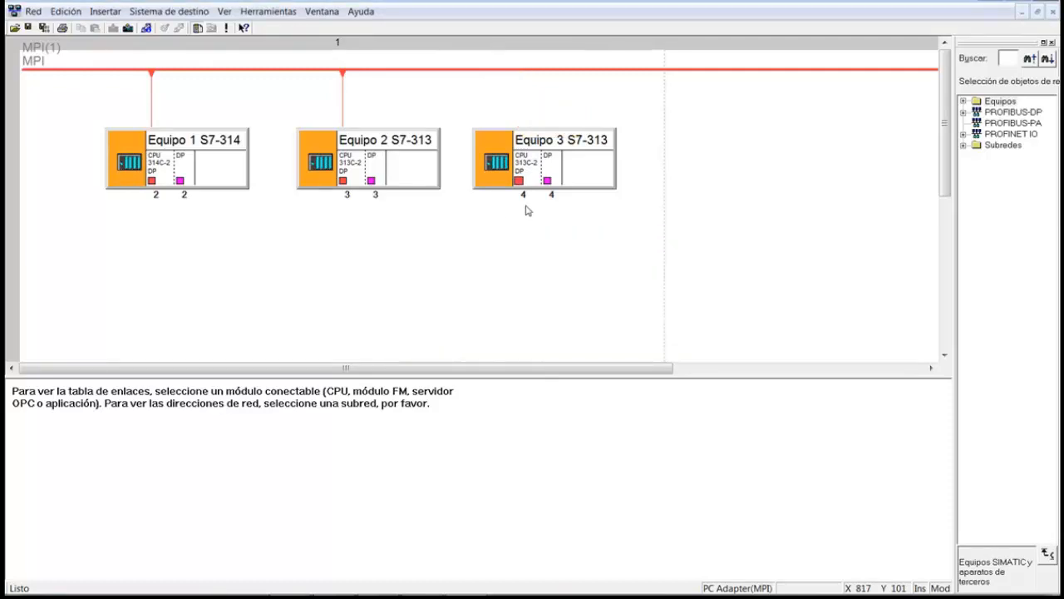
pyautogui.moveTo(518, 180); pyautogui.dragTo(524, 71)
# Set the transmission rate of the MPI(1) subnet to 187,5 kbit/s in its network settings and accept the properties.
pyautogui.click(486, 70)
pyautogui.rightClick(487, 73)
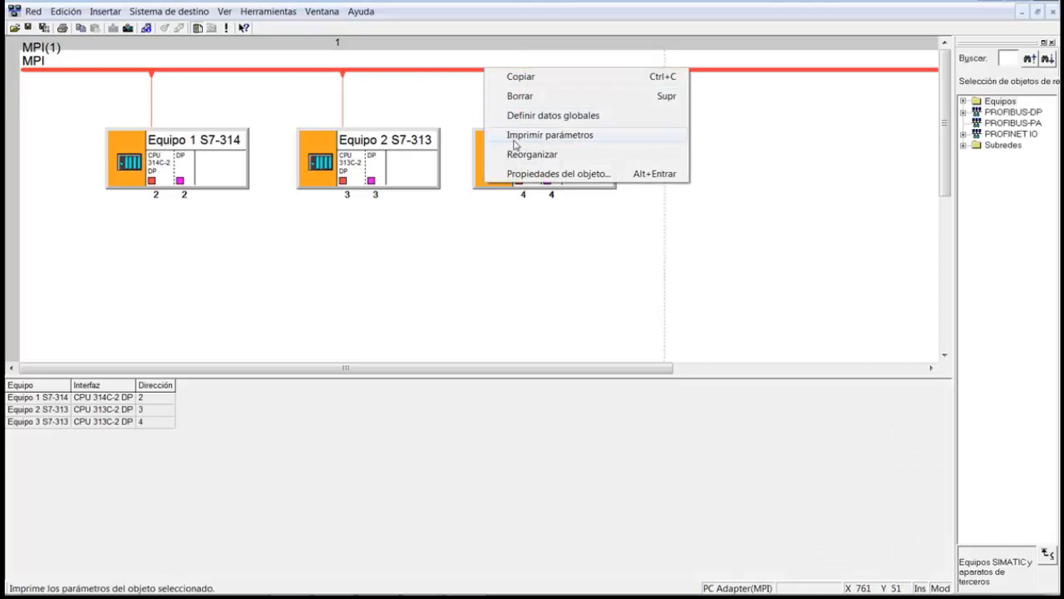
pyautogui.click(516, 173)
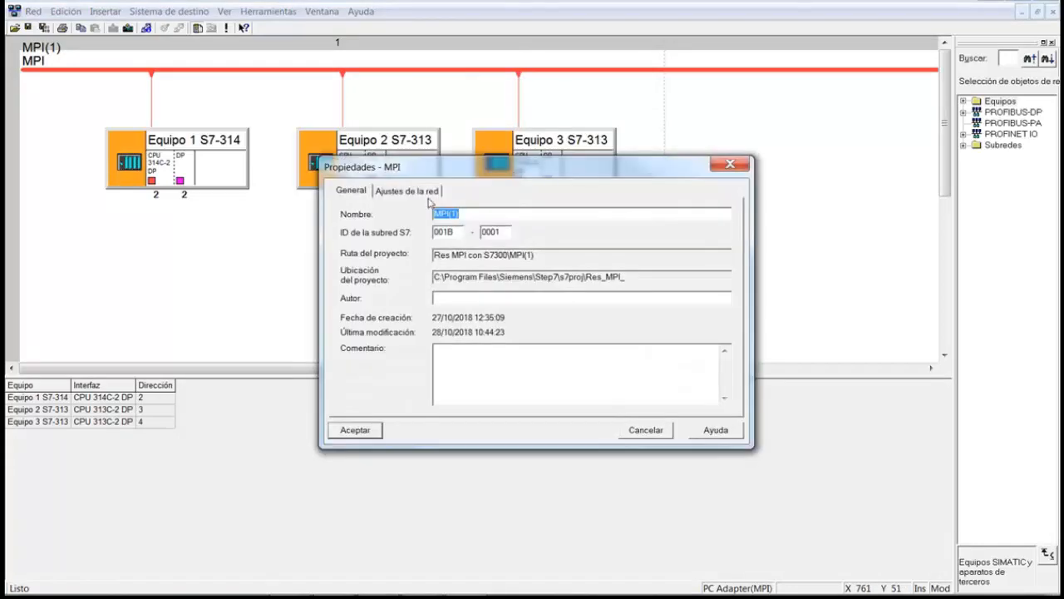
pyautogui.click(414, 191)
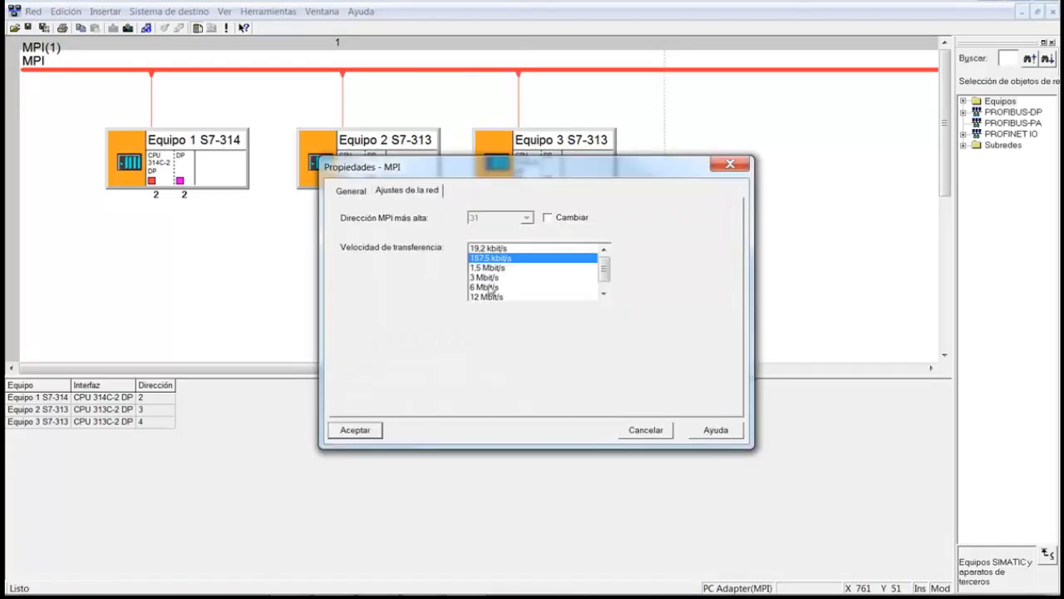
pyautogui.click(604, 295)
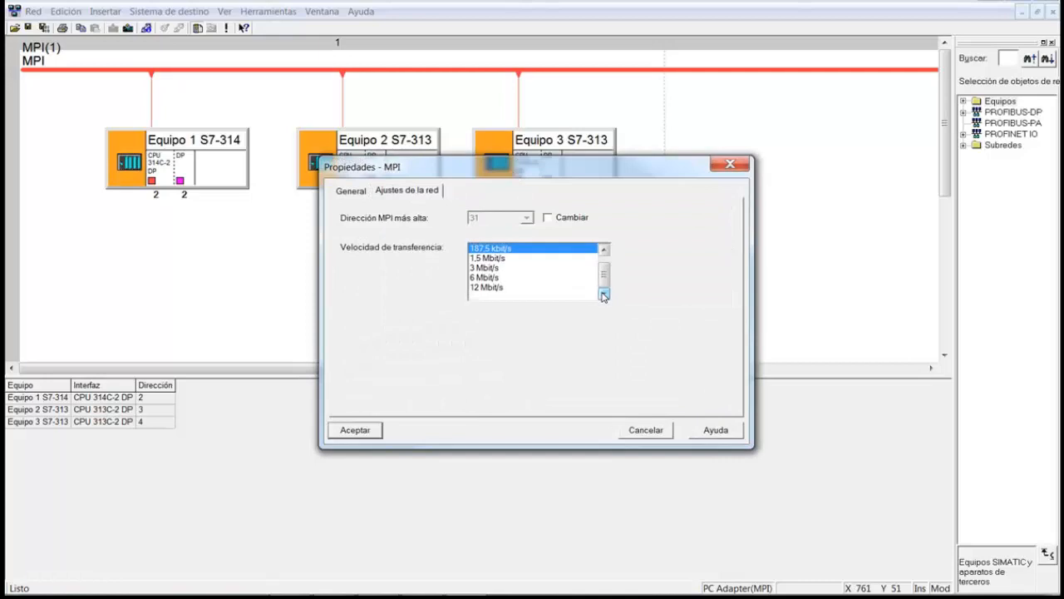
pyautogui.click(604, 249)
pyautogui.click(604, 250)
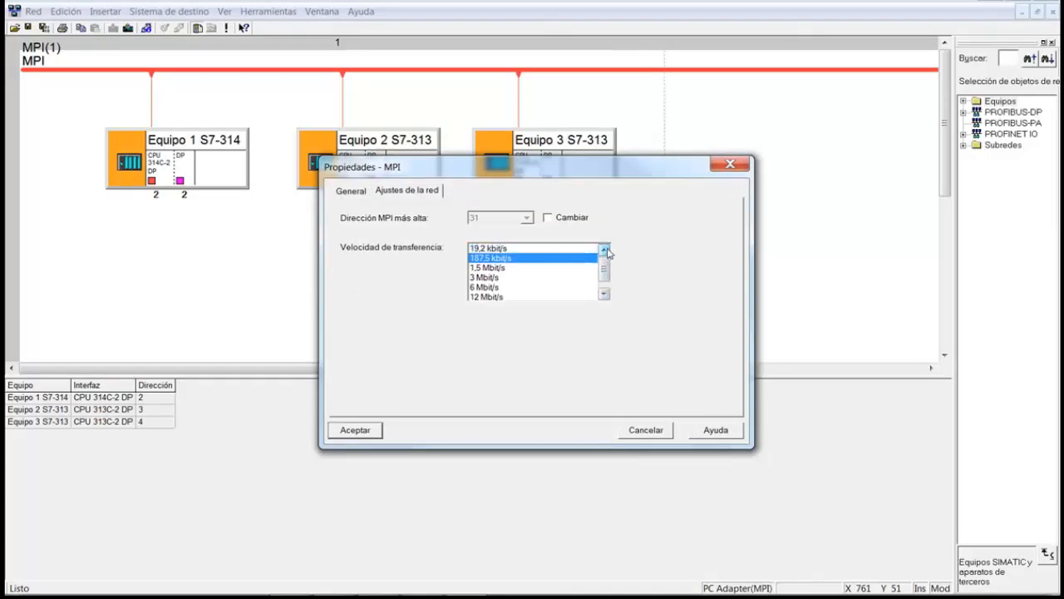
pyautogui.click(605, 293)
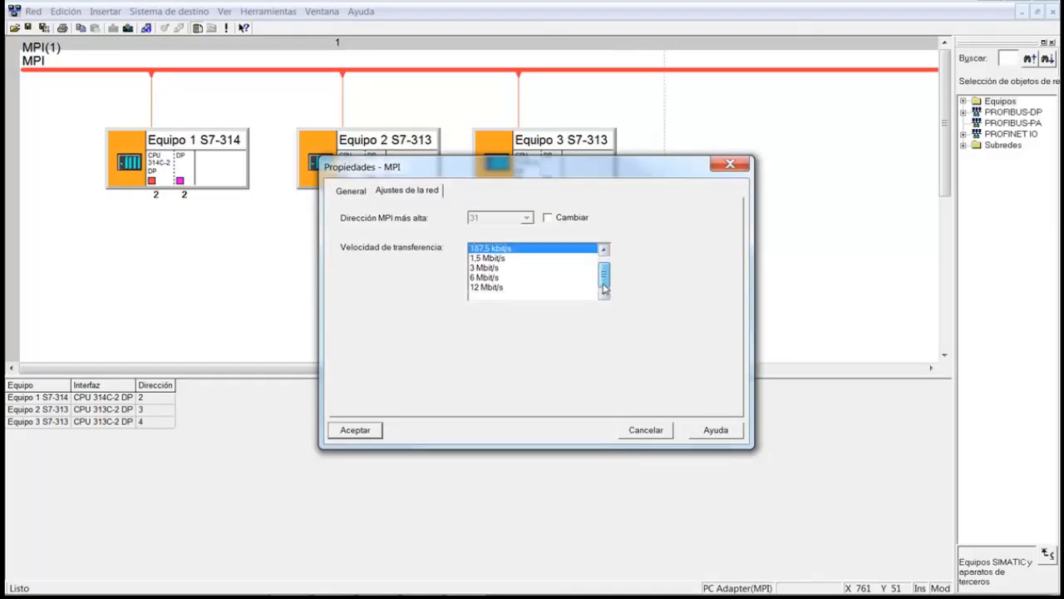
pyautogui.click(501, 259)
pyautogui.click(495, 268)
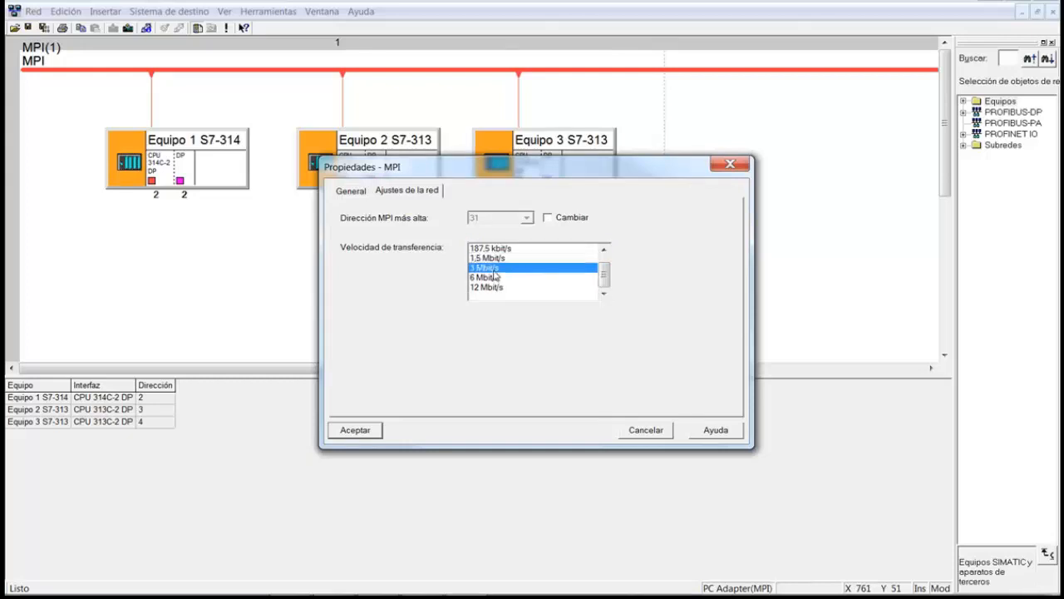
pyautogui.click(495, 278)
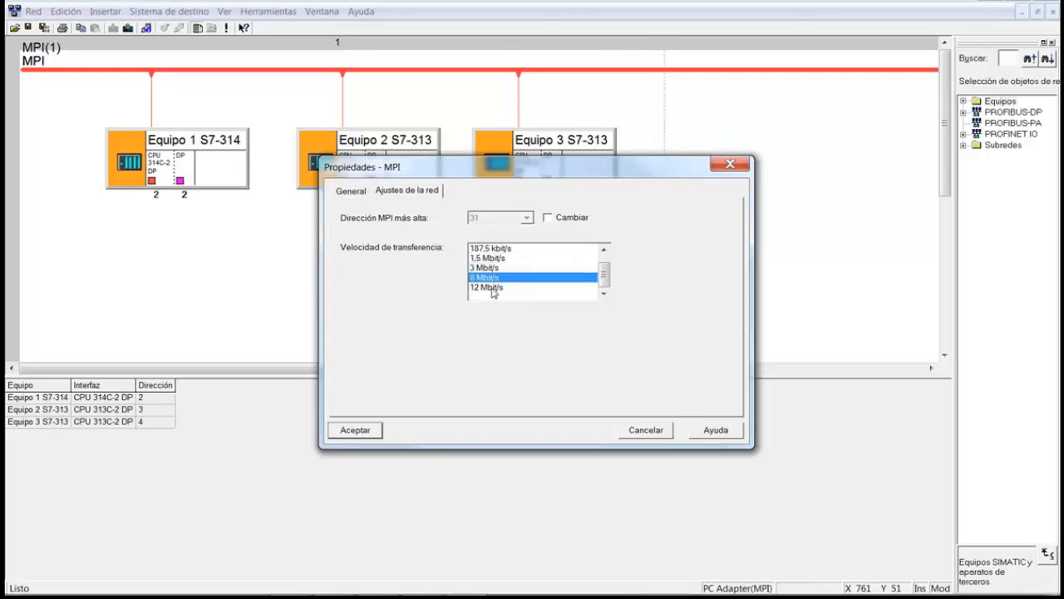
pyautogui.click(492, 287)
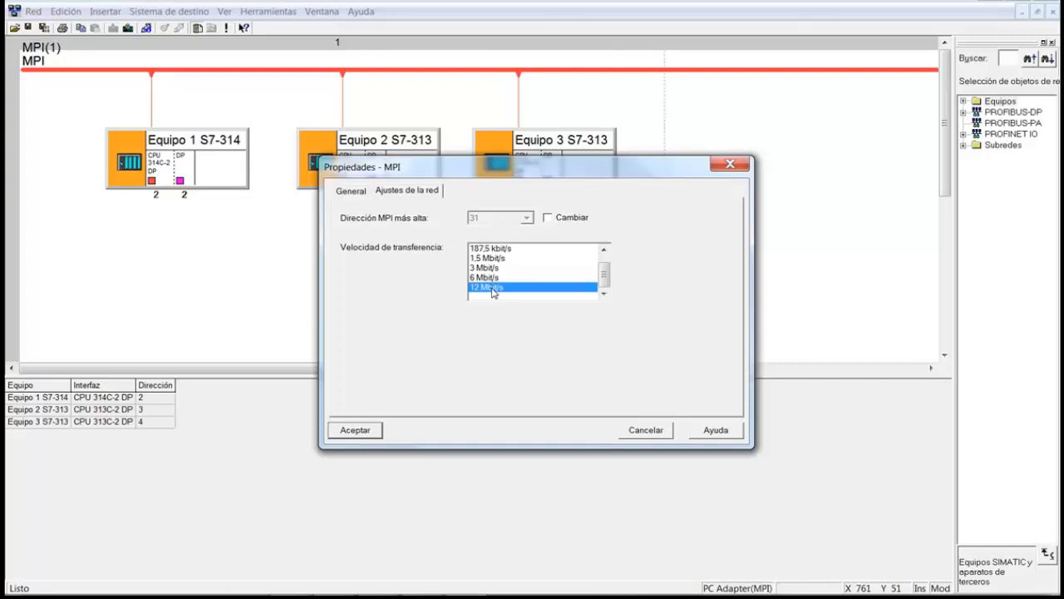
pyautogui.click(507, 249)
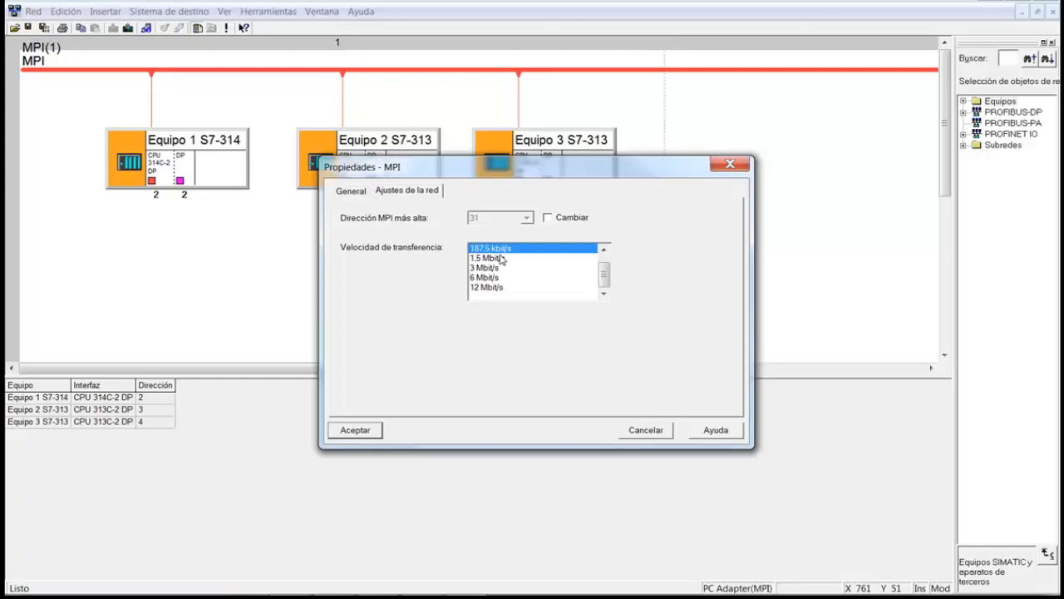
pyautogui.click(355, 430)
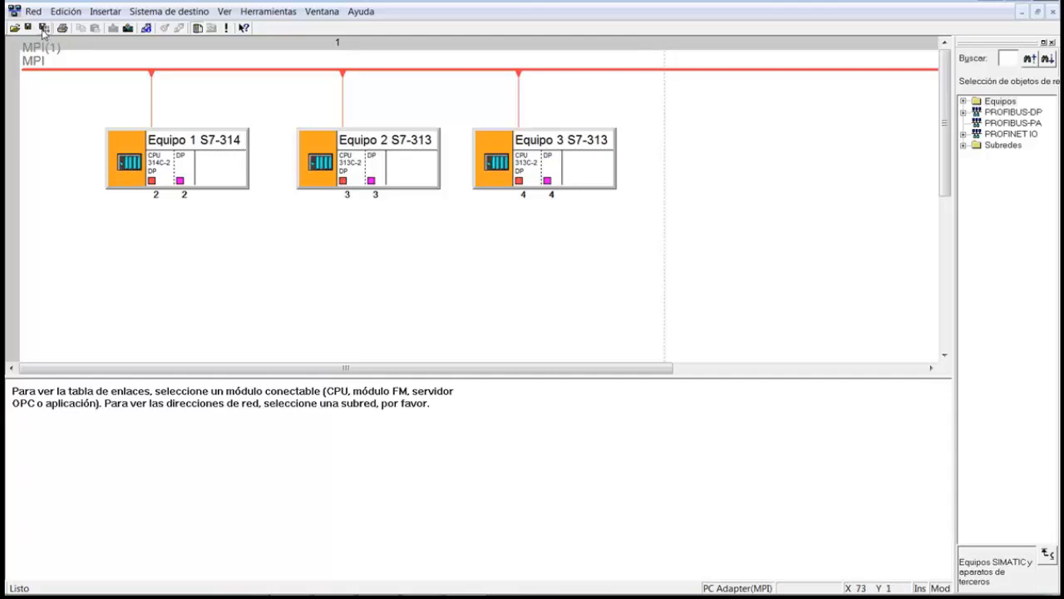
# Save and compile the network configuration with a consistency check, and close the check results.
pyautogui.click(42, 28)
pyautogui.click(449, 276)
pyautogui.click(453, 337)
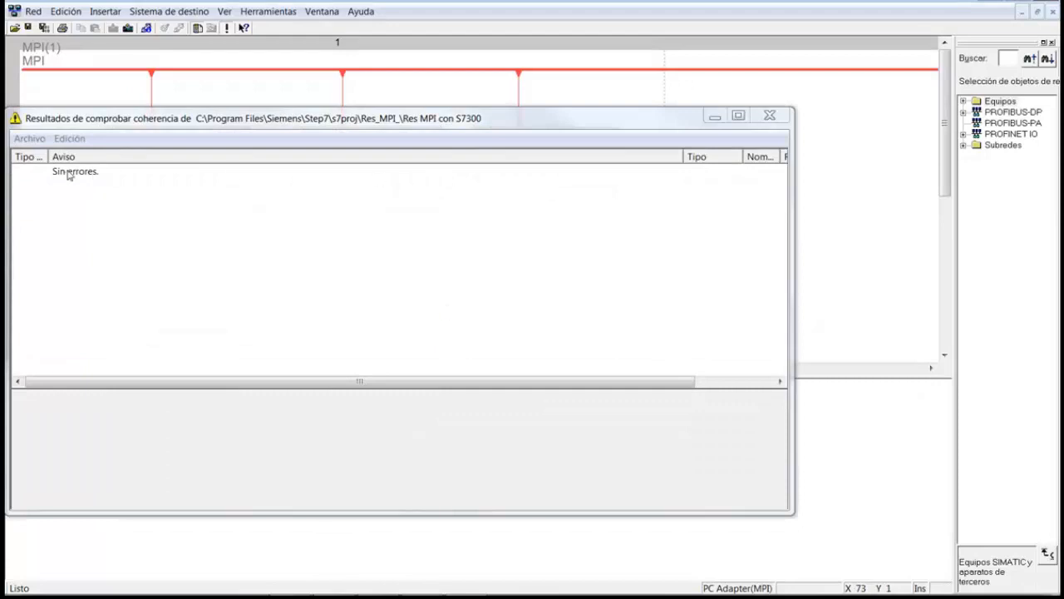
pyautogui.click(770, 115)
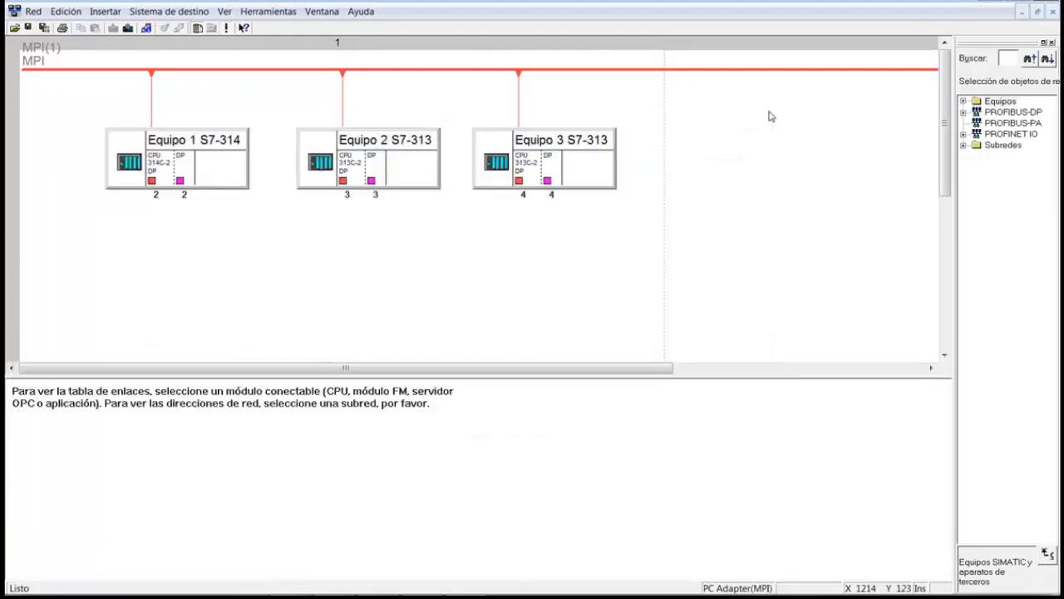
# Exit the network configuration editor and return to the Res MPI con S7300 project in SIMATIC Manager.
pyautogui.click(34, 12)
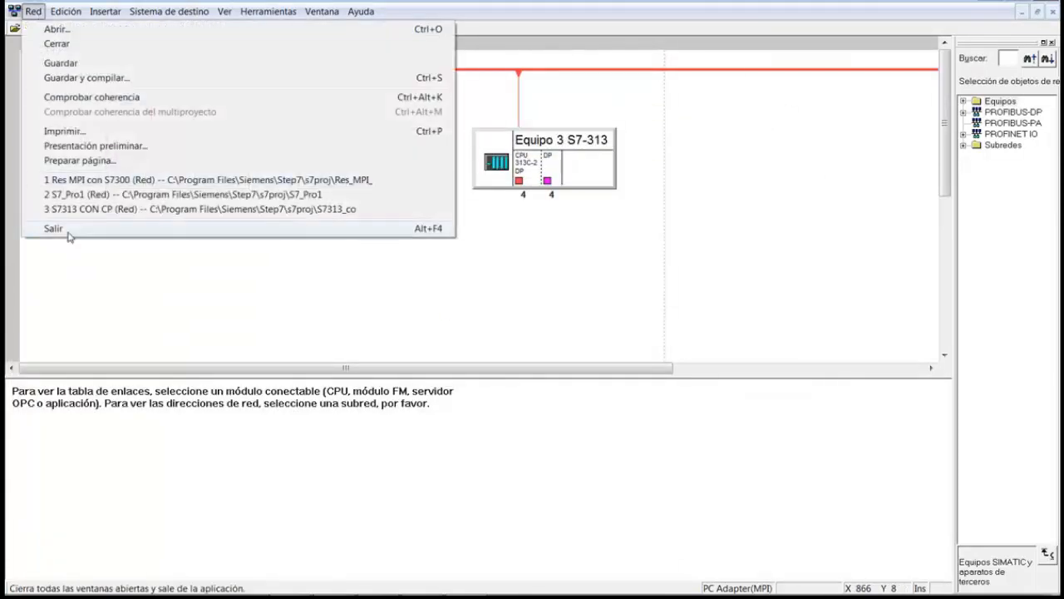
pyautogui.click(65, 230)
pyautogui.click(379, 187)
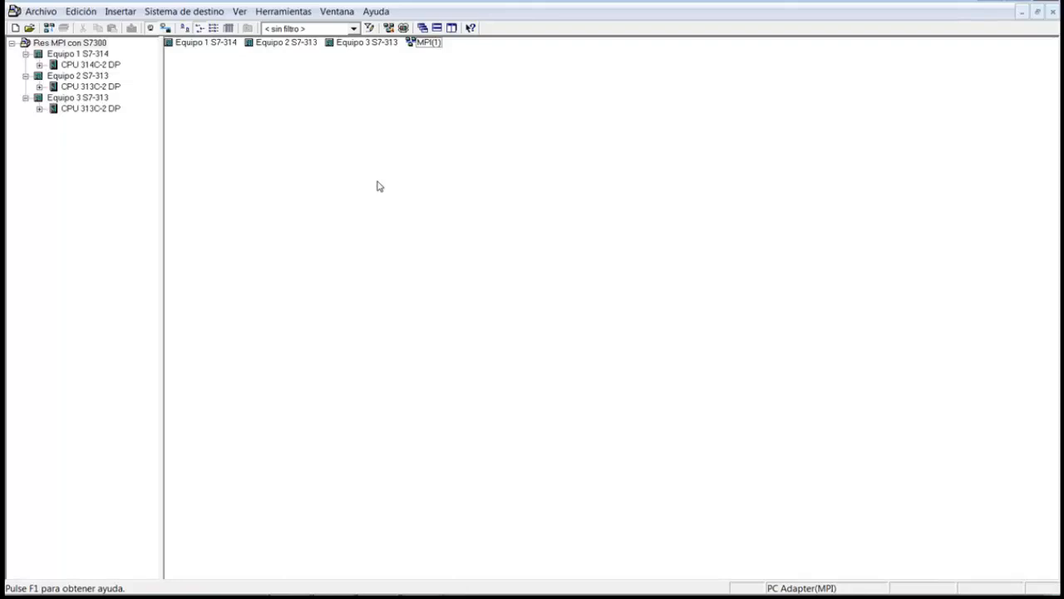
# Select PC Adapter(MPI) as the interface parameter assignment in the PG/PC interface settings.
pyautogui.click(290, 11)
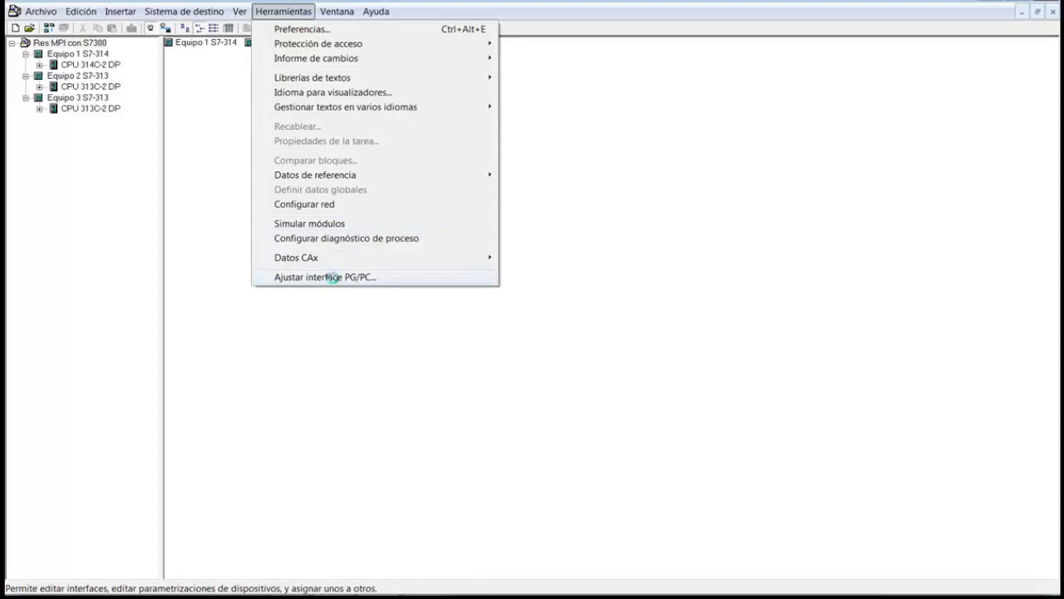
pyautogui.click(337, 281)
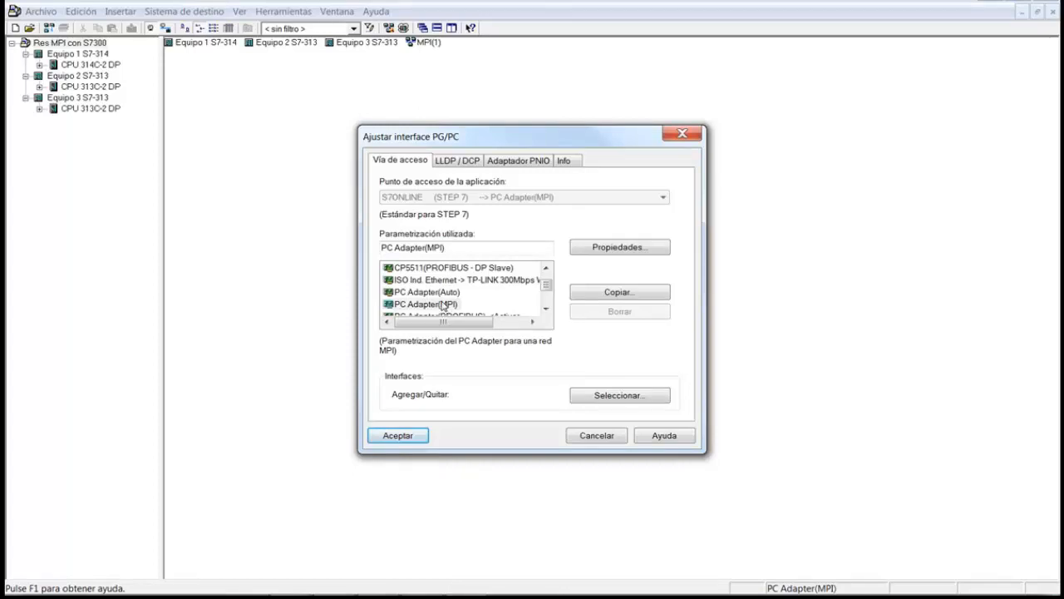
pyautogui.click(545, 309)
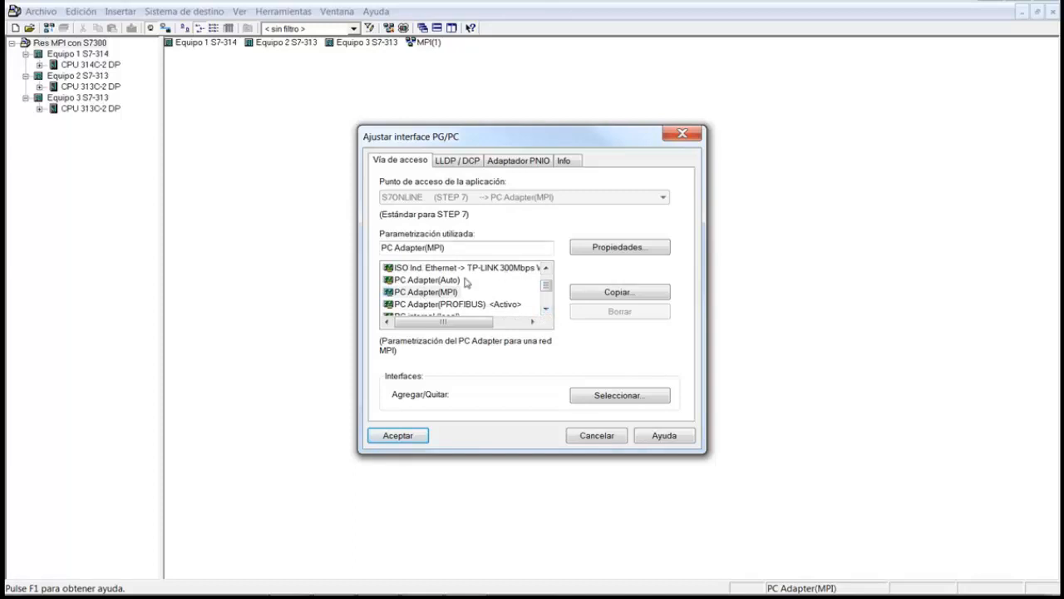
pyautogui.doubleClick(545, 309)
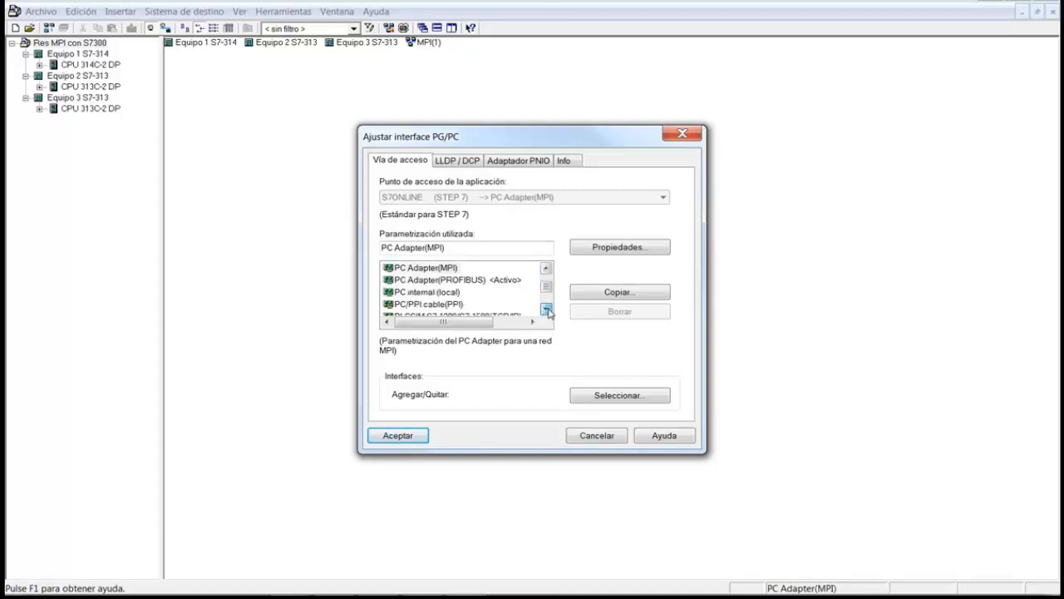
pyautogui.click(443, 304)
pyautogui.click(546, 269)
pyautogui.click(546, 267)
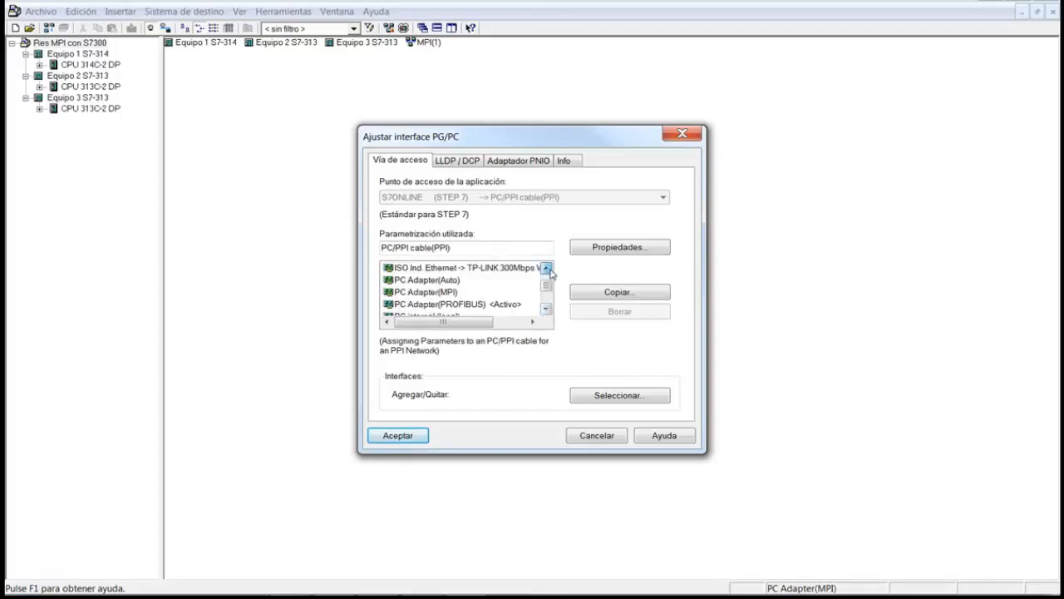
pyautogui.click(447, 294)
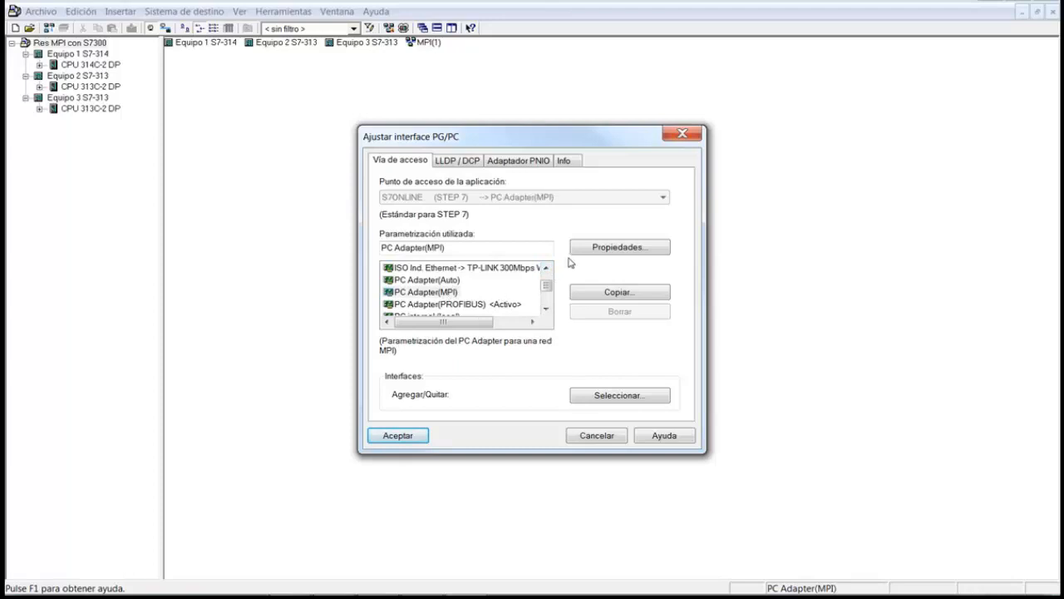
# Set the PG/PC address to 0 in the PC Adapter(MPI) properties.
pyautogui.click(620, 248)
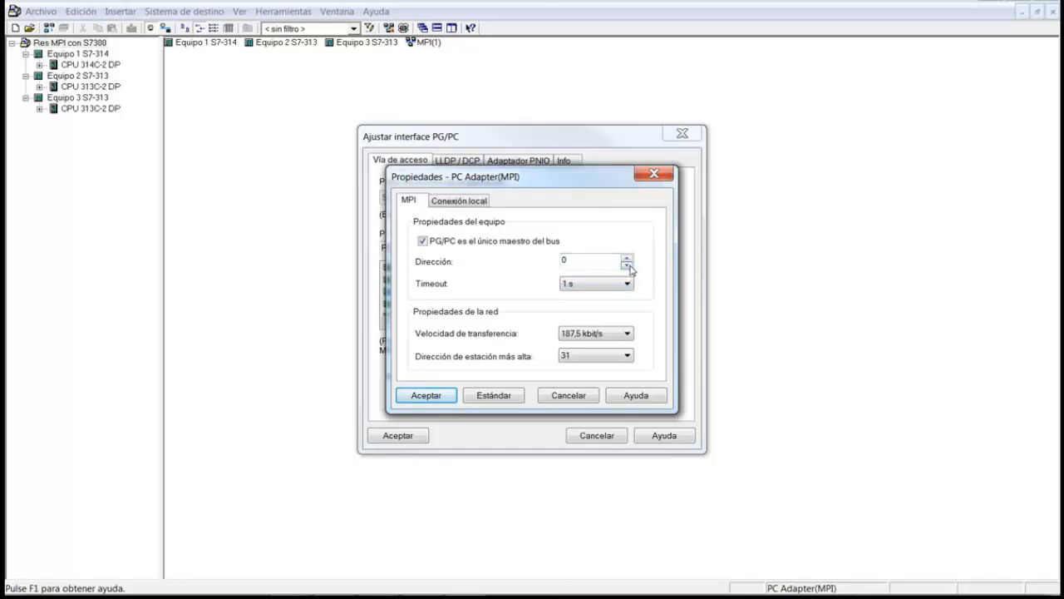
pyautogui.click(628, 265)
pyautogui.click(626, 259)
pyautogui.click(628, 265)
# Set the timeout of the PC Adapter(MPI) to 10 s.
pyautogui.click(627, 284)
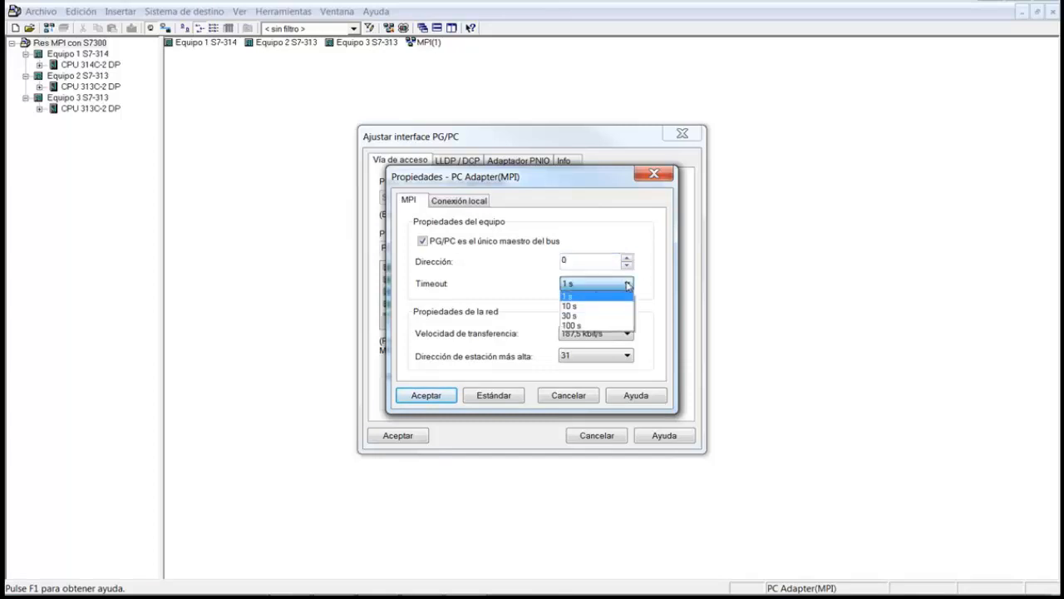
pyautogui.click(586, 306)
pyautogui.click(590, 286)
pyautogui.click(583, 318)
pyautogui.click(590, 286)
pyautogui.click(592, 326)
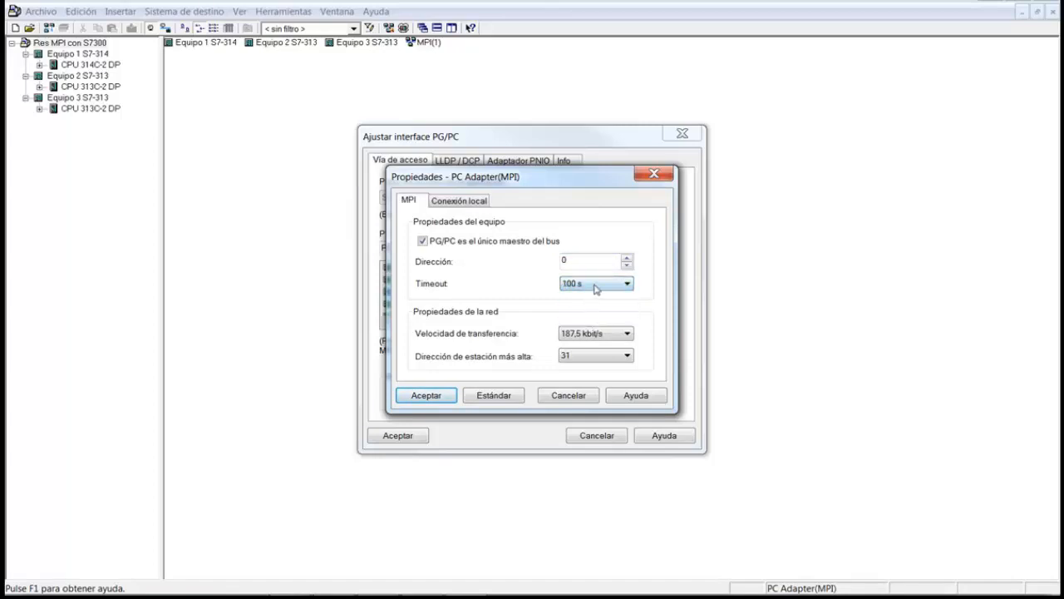
pyautogui.click(595, 288)
pyautogui.click(588, 306)
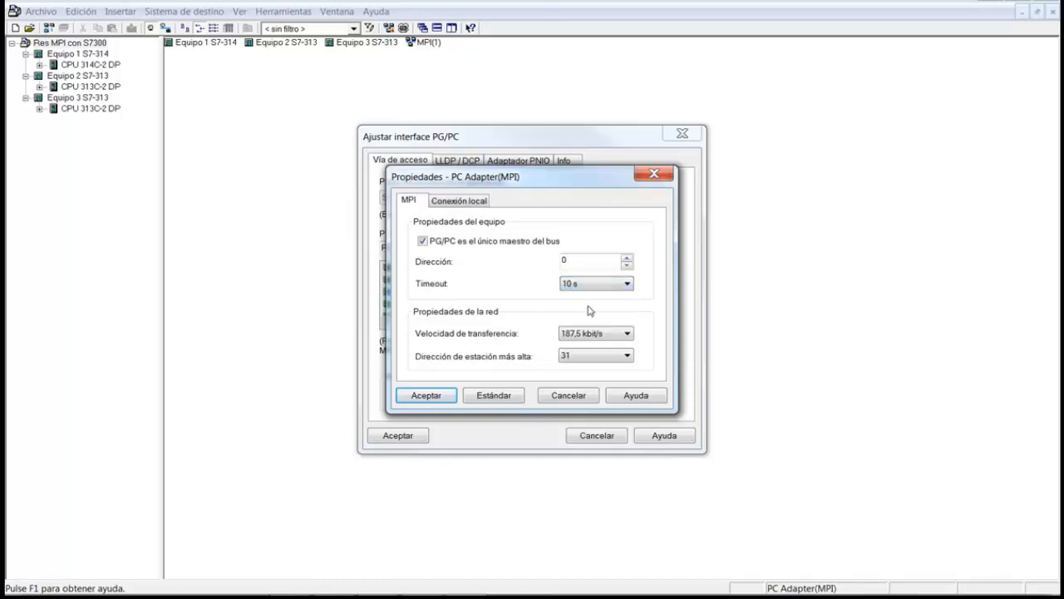
pyautogui.click(629, 287)
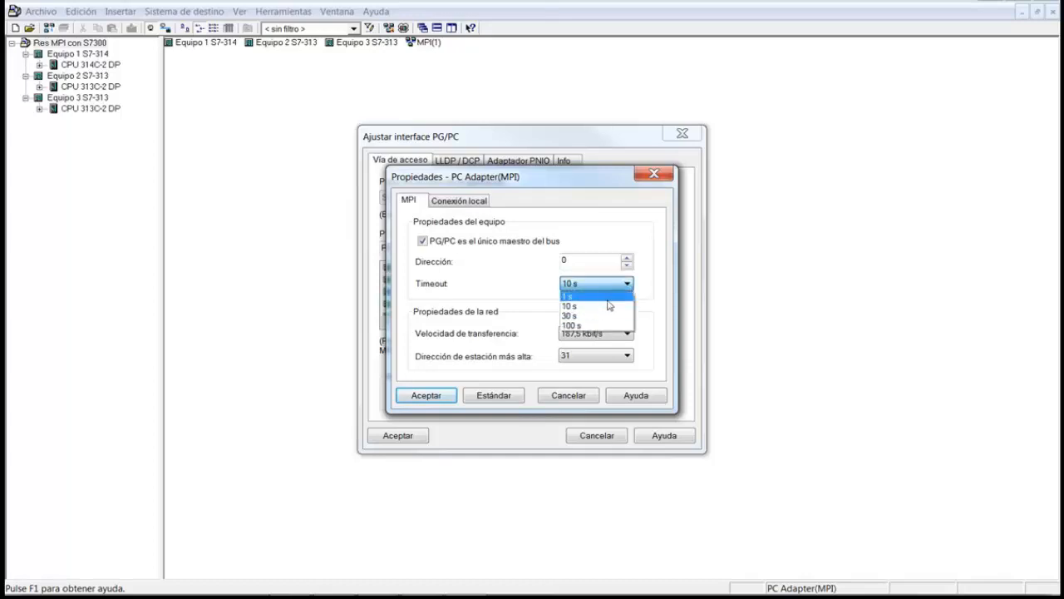
pyautogui.click(608, 307)
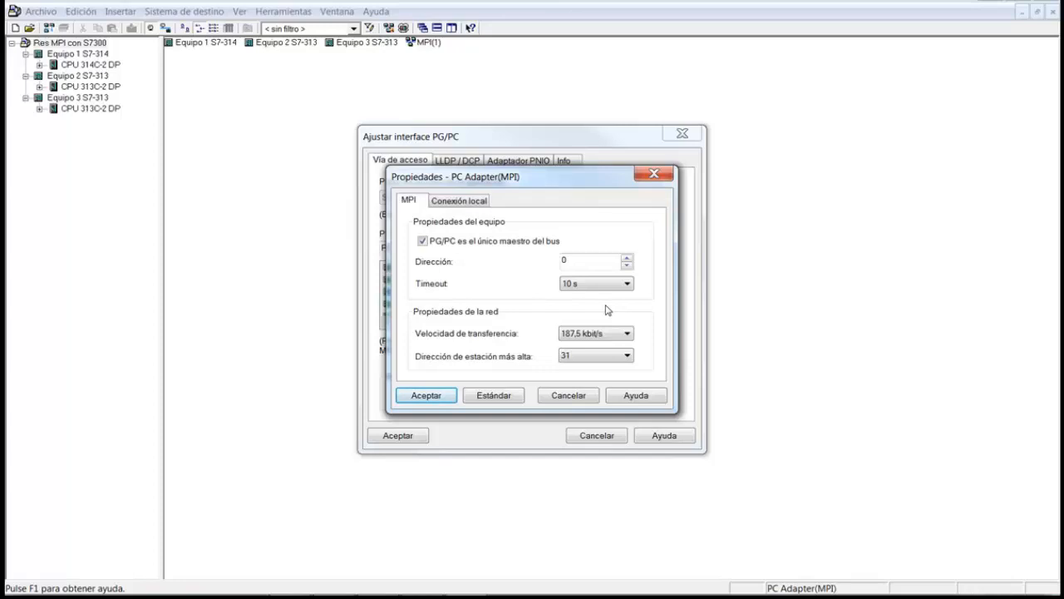
# Set the adapter's network properties to a transmission rate of 187,5 kbit/s and a highest station address of 31.
pyautogui.click(629, 335)
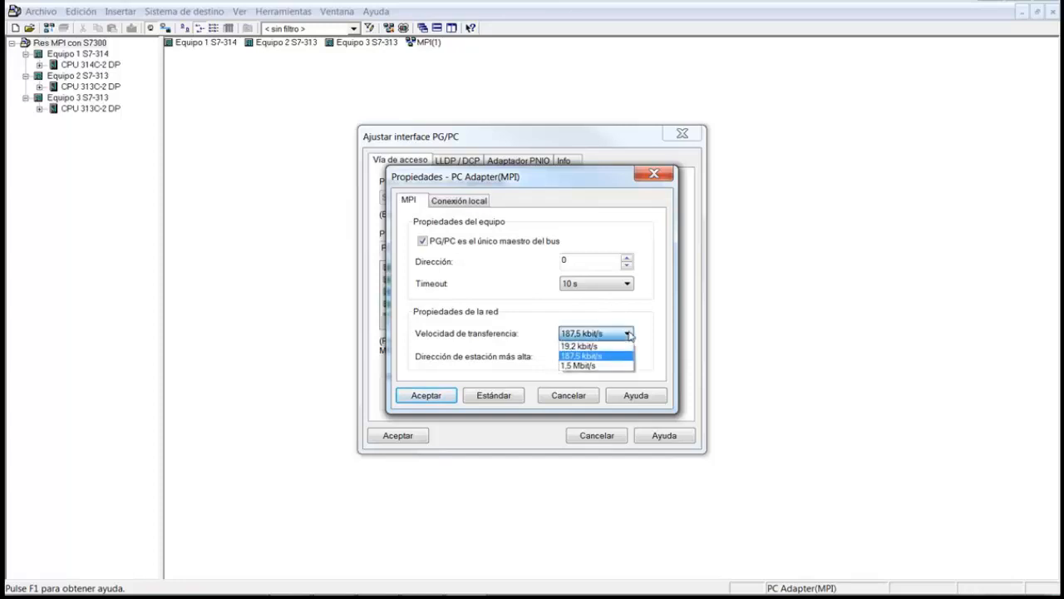
pyautogui.click(587, 355)
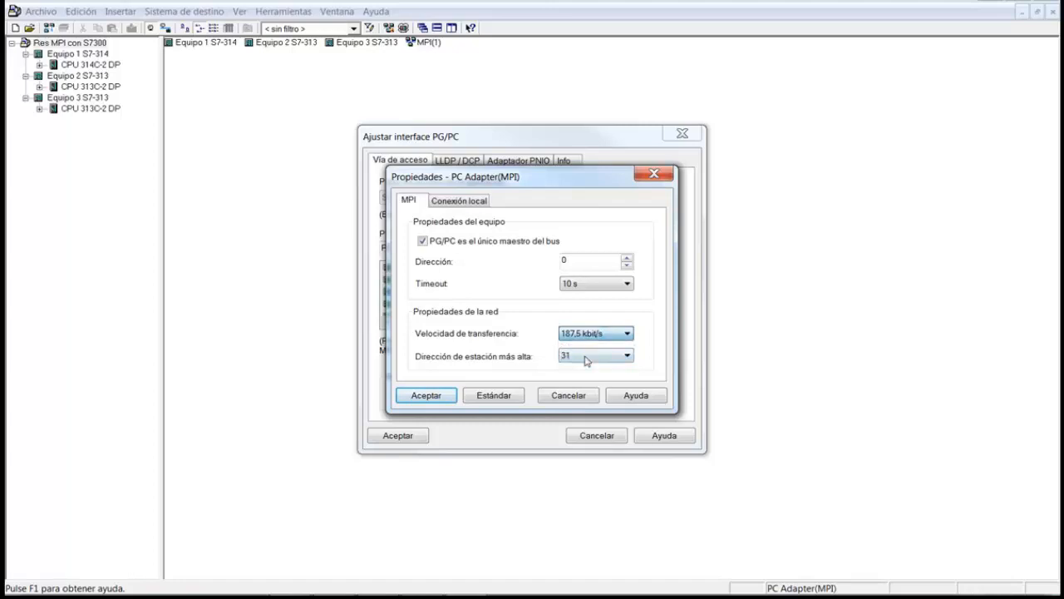
pyautogui.click(628, 355)
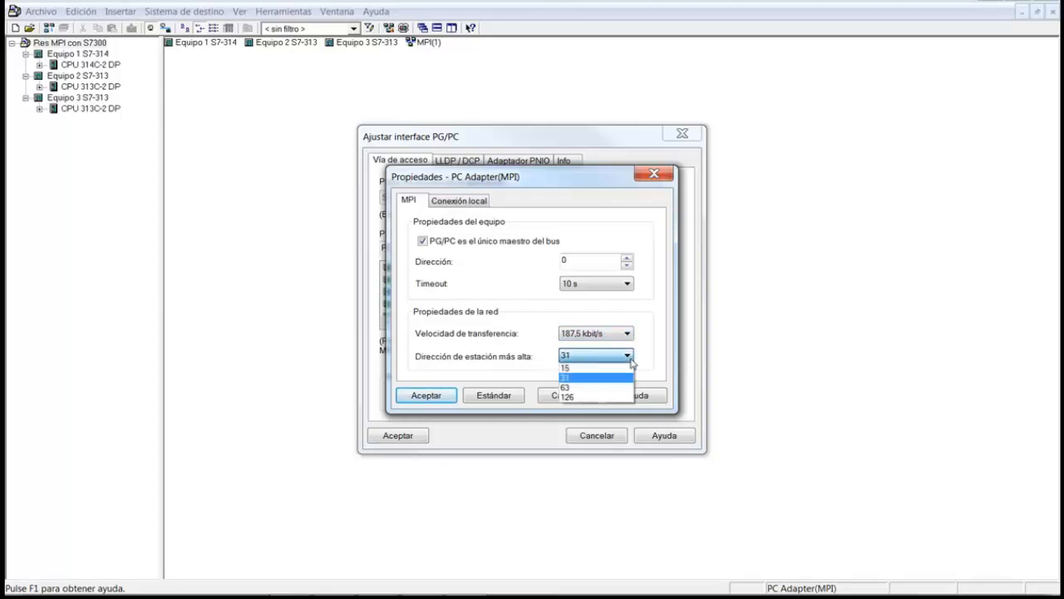
pyautogui.click(595, 379)
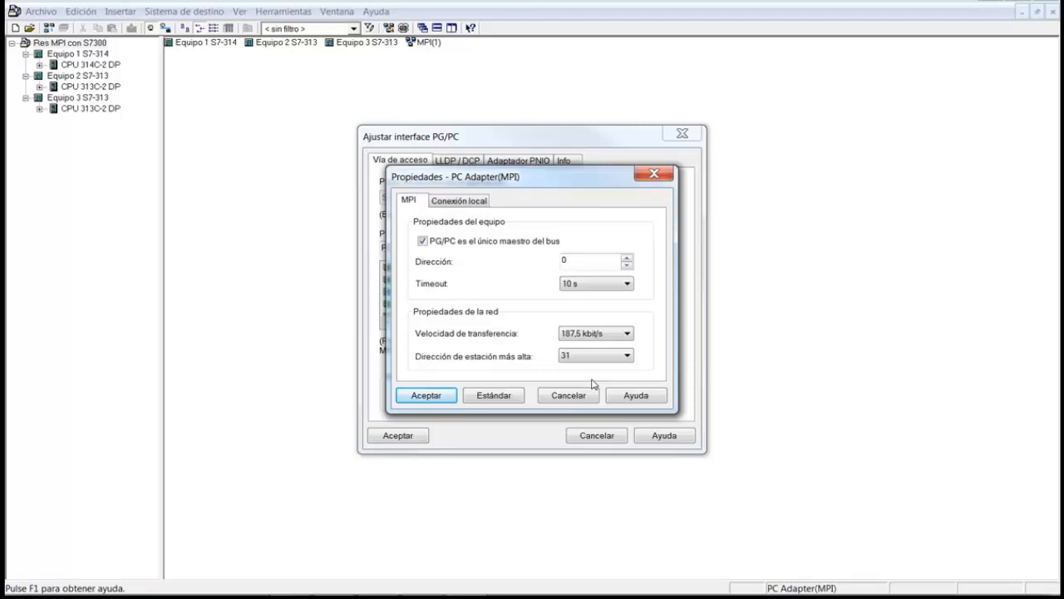
pyautogui.click(629, 355)
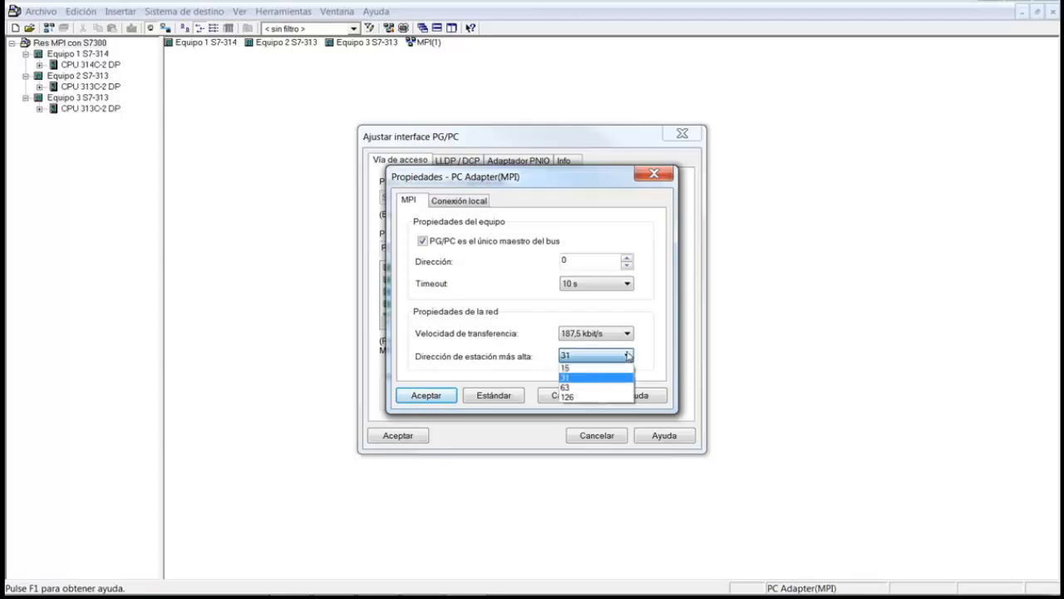
pyautogui.click(598, 368)
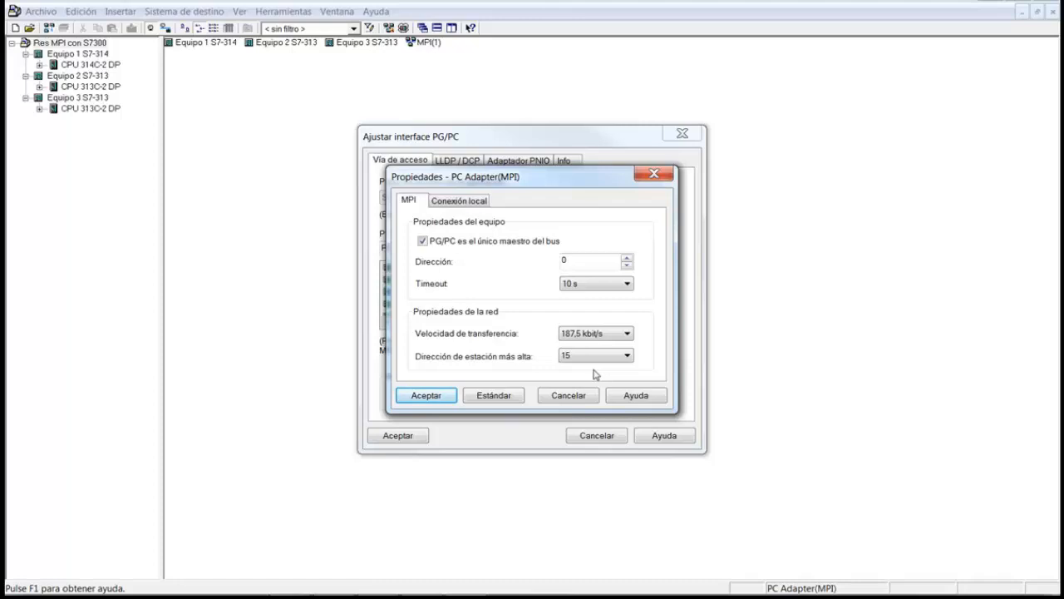
pyautogui.click(627, 357)
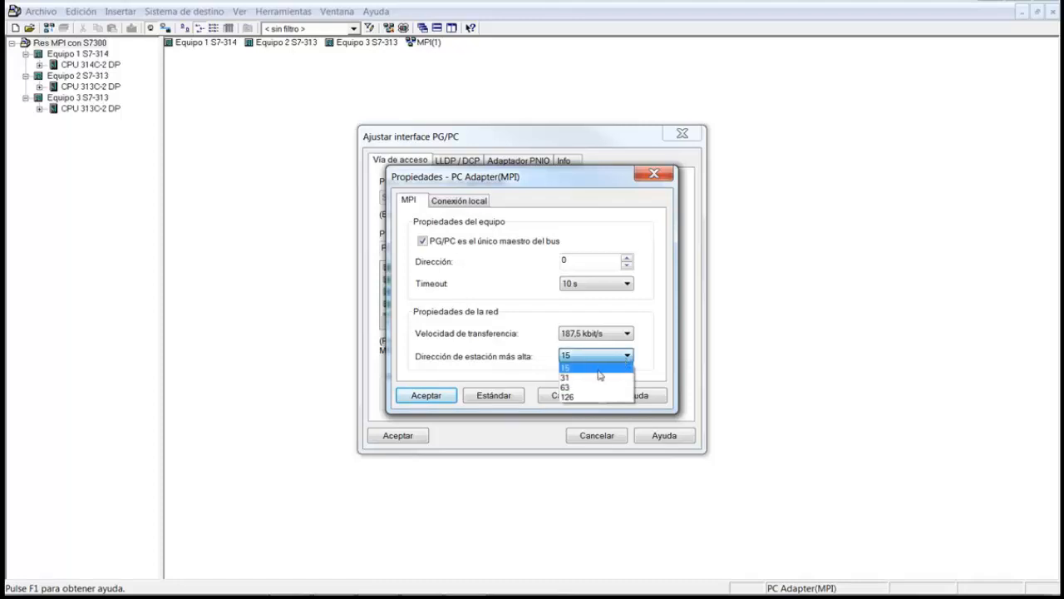
pyautogui.click(595, 378)
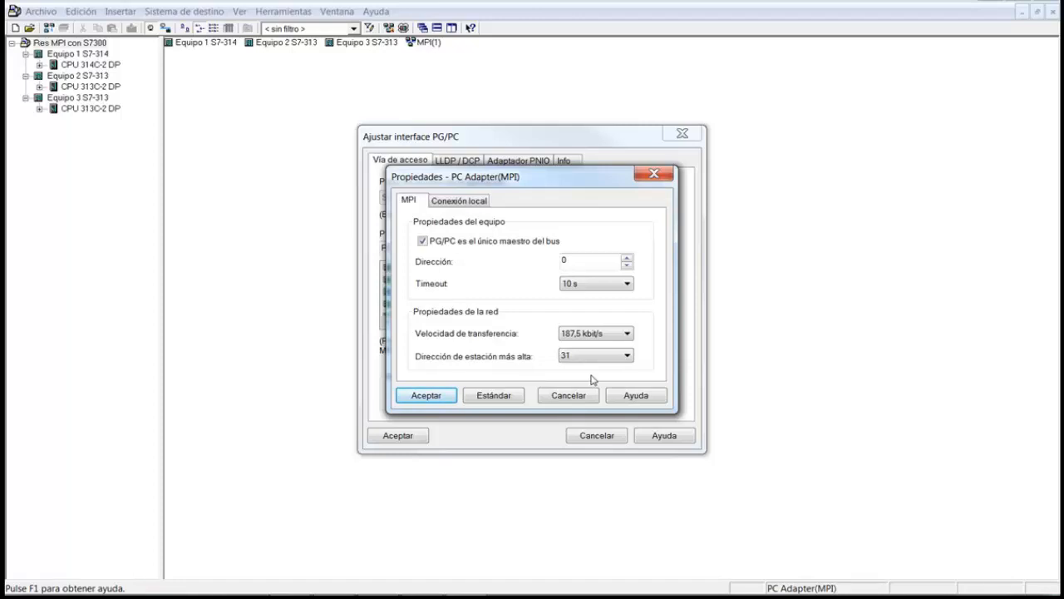
# Set the adapter's highest station address to 15 and its local connection to COM1 at a transmission rate of 19200.
pyautogui.click(628, 356)
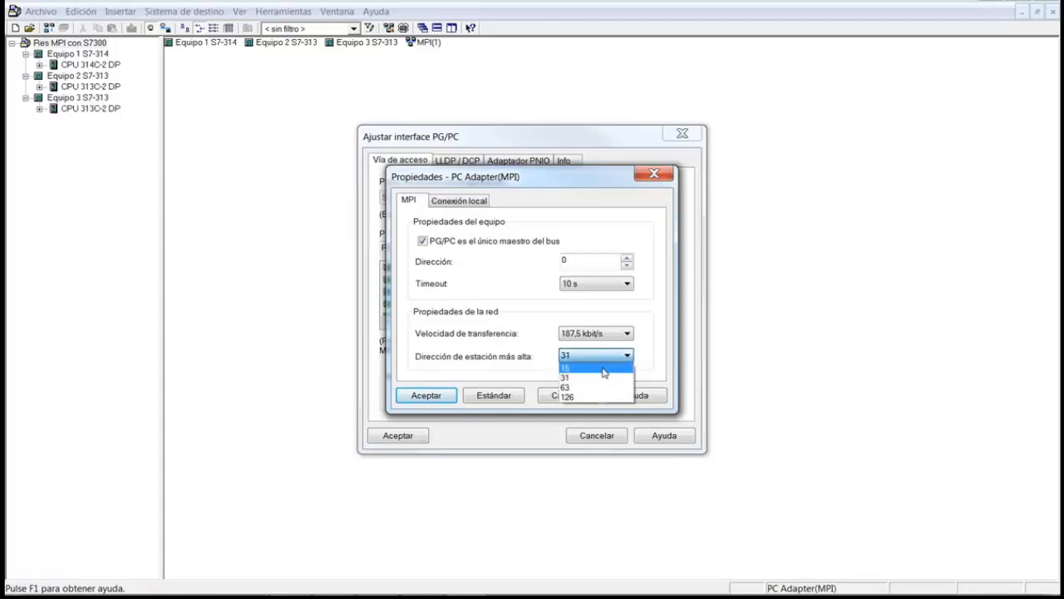
pyautogui.click(604, 370)
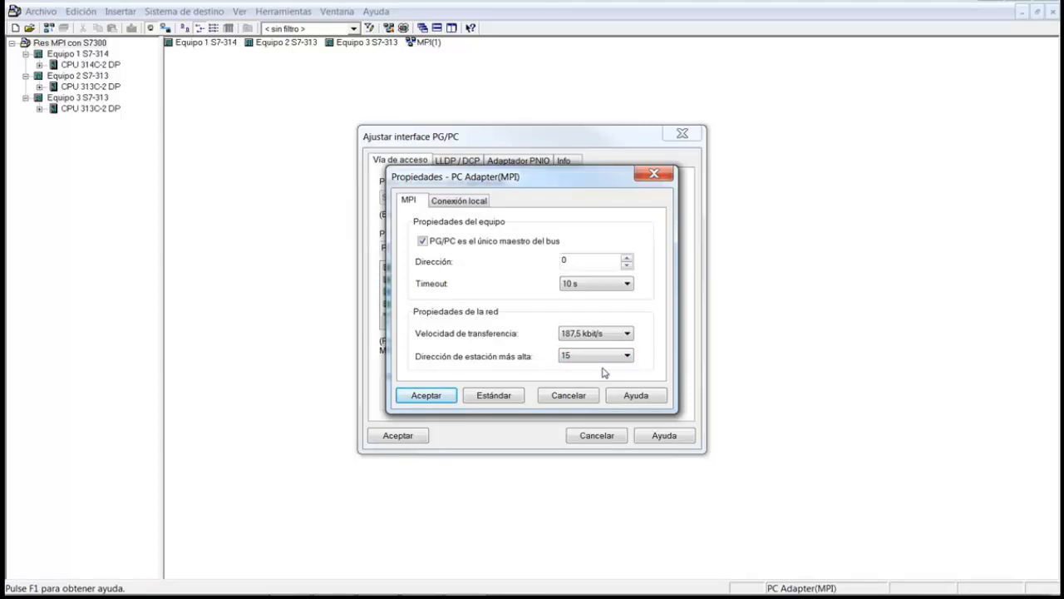
pyautogui.click(467, 202)
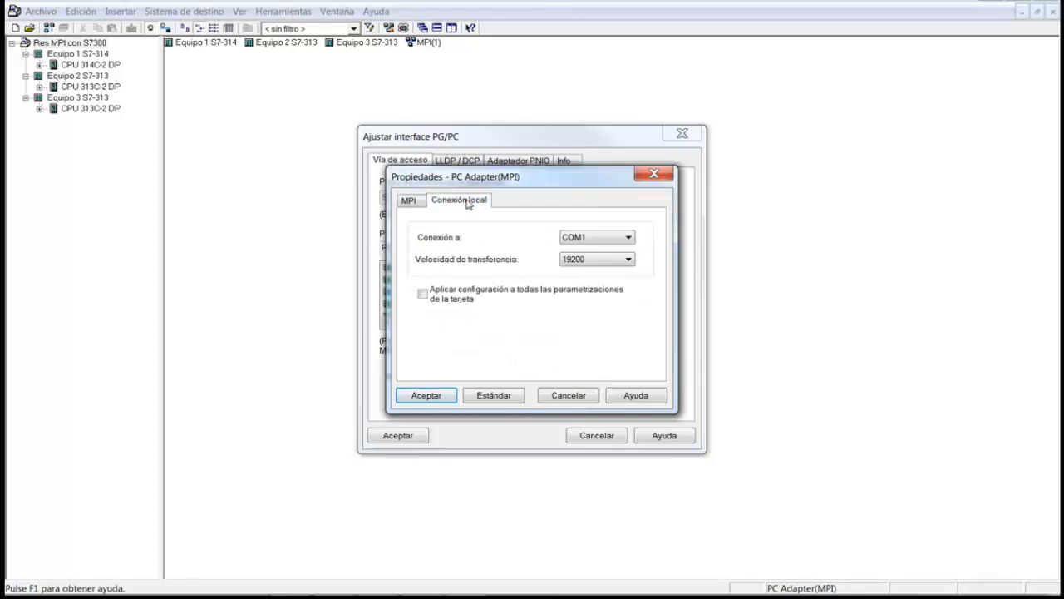
pyautogui.click(628, 239)
pyautogui.click(625, 251)
pyautogui.click(628, 260)
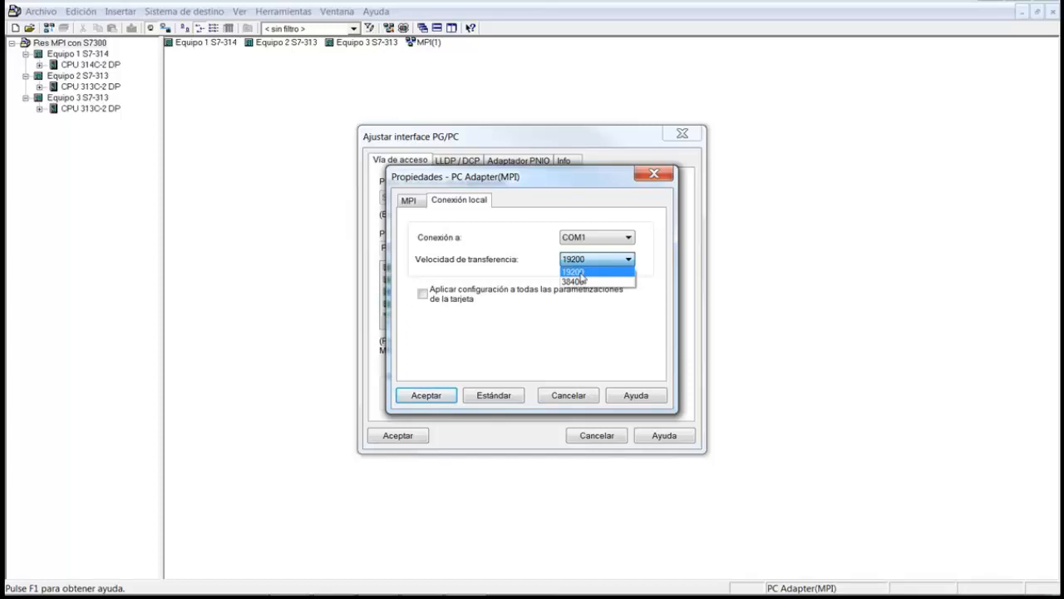
pyautogui.click(580, 273)
pyautogui.click(608, 356)
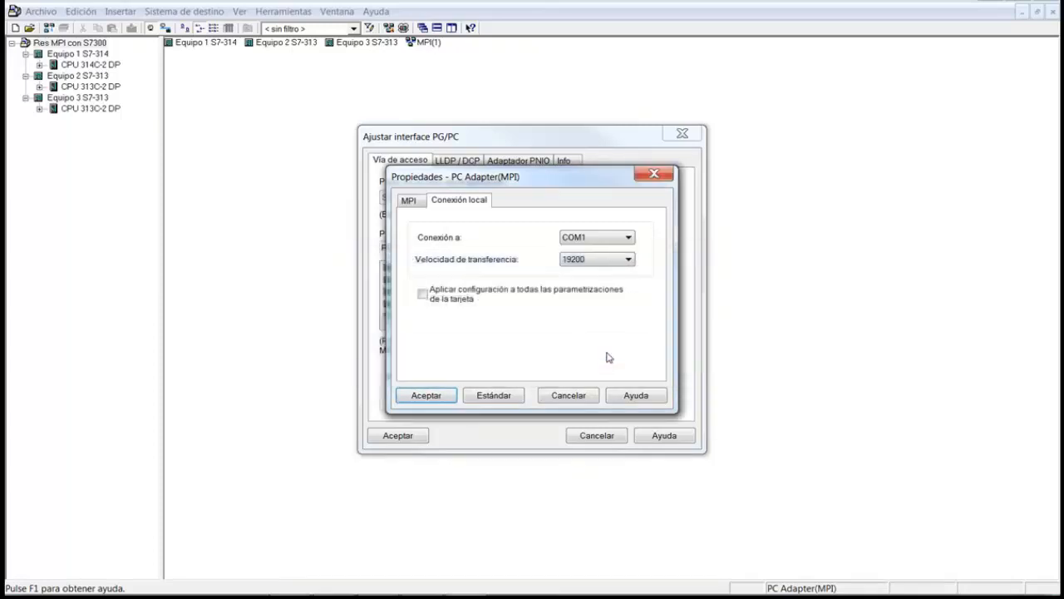
# Choose COM1 as the adapter's connection port and accept the PC Adapter(MPI) properties and PG/PC interface settings.
pyautogui.click(628, 238)
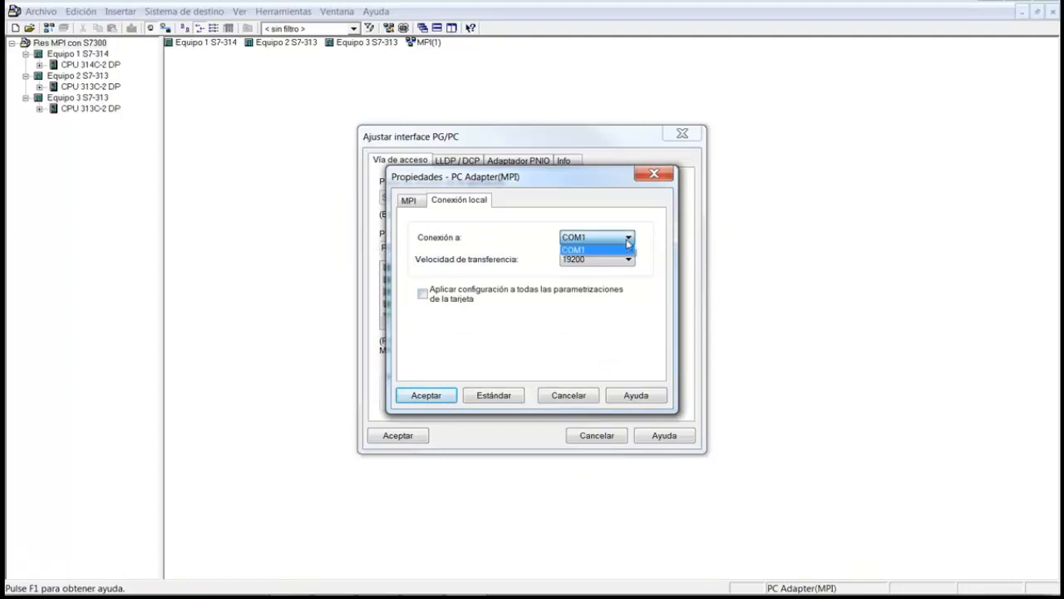
pyautogui.click(585, 251)
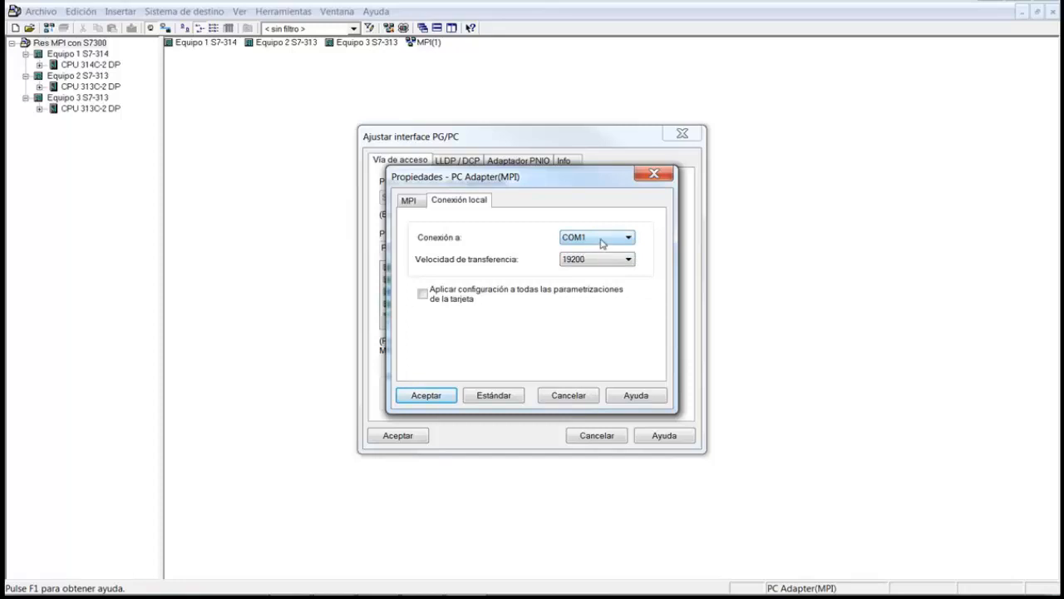
pyautogui.click(601, 242)
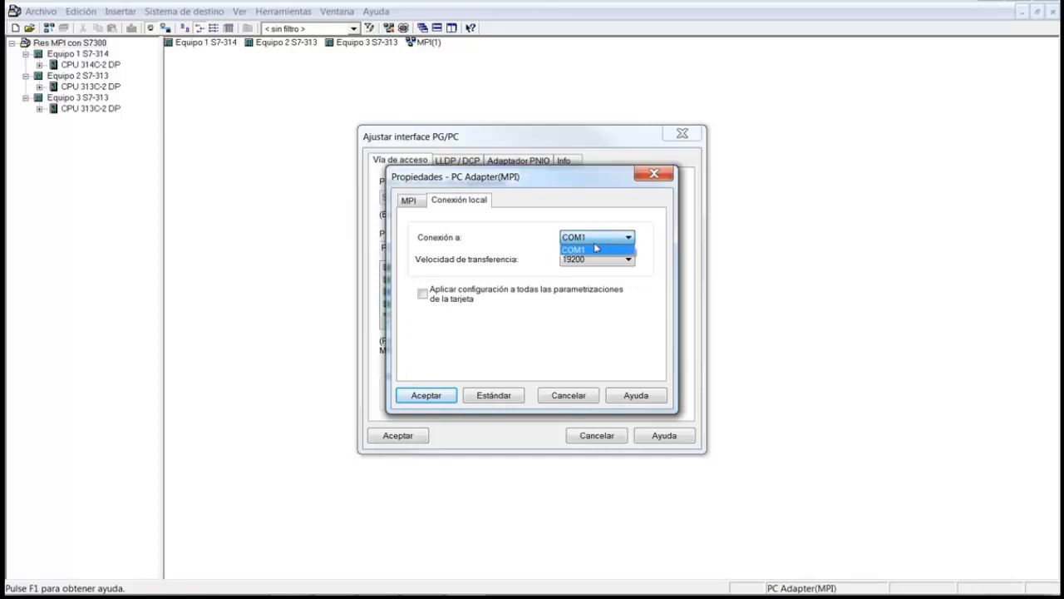
pyautogui.click(587, 251)
pyautogui.click(599, 242)
pyautogui.click(596, 252)
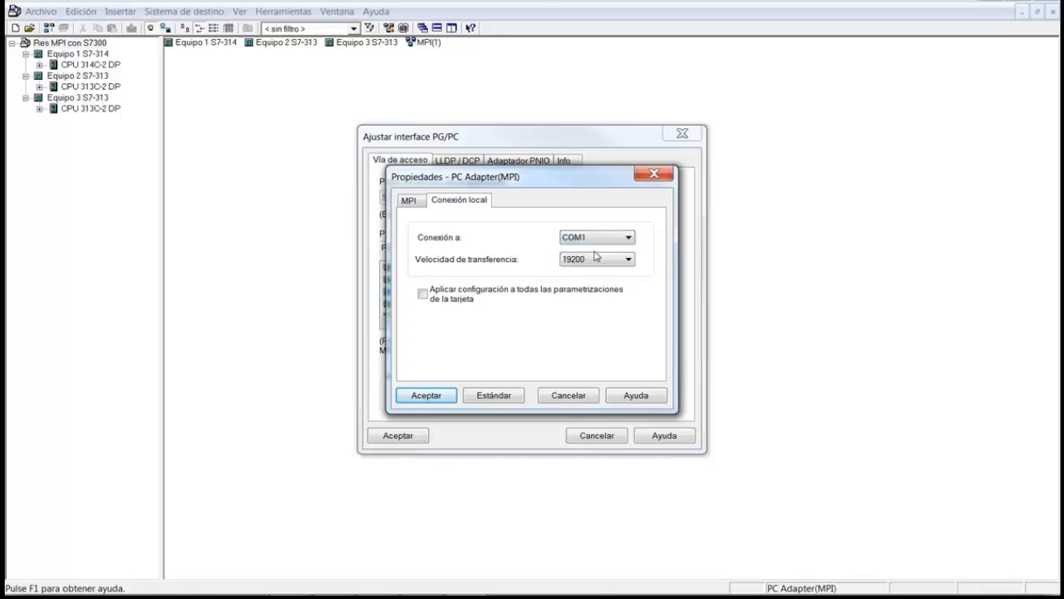
pyautogui.click(428, 395)
pyautogui.click(399, 436)
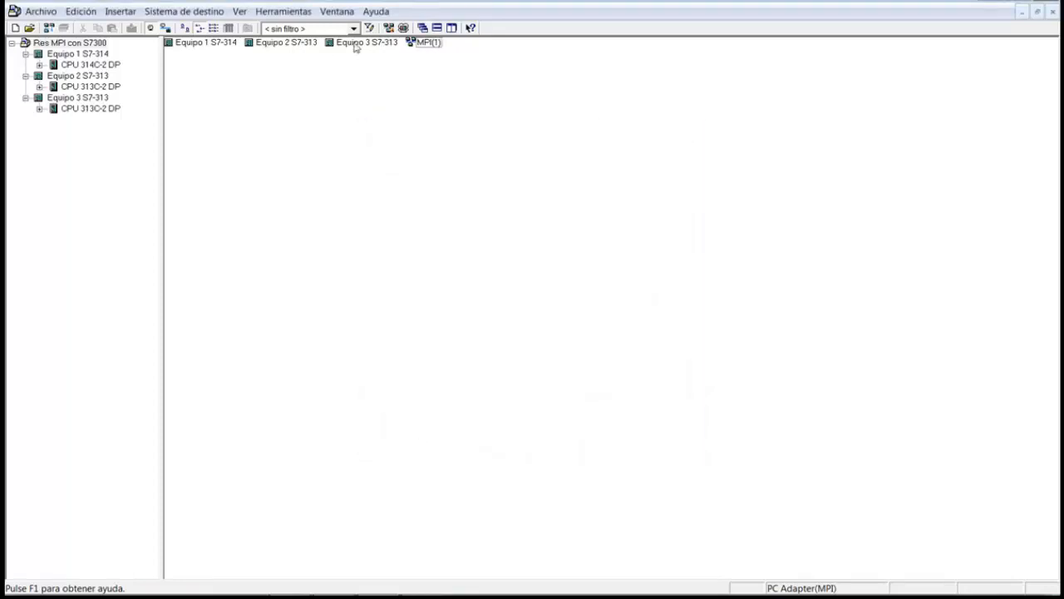
# Open the network configuration and bring up the global data table of the MPI(1) subnet.
pyautogui.click(389, 27)
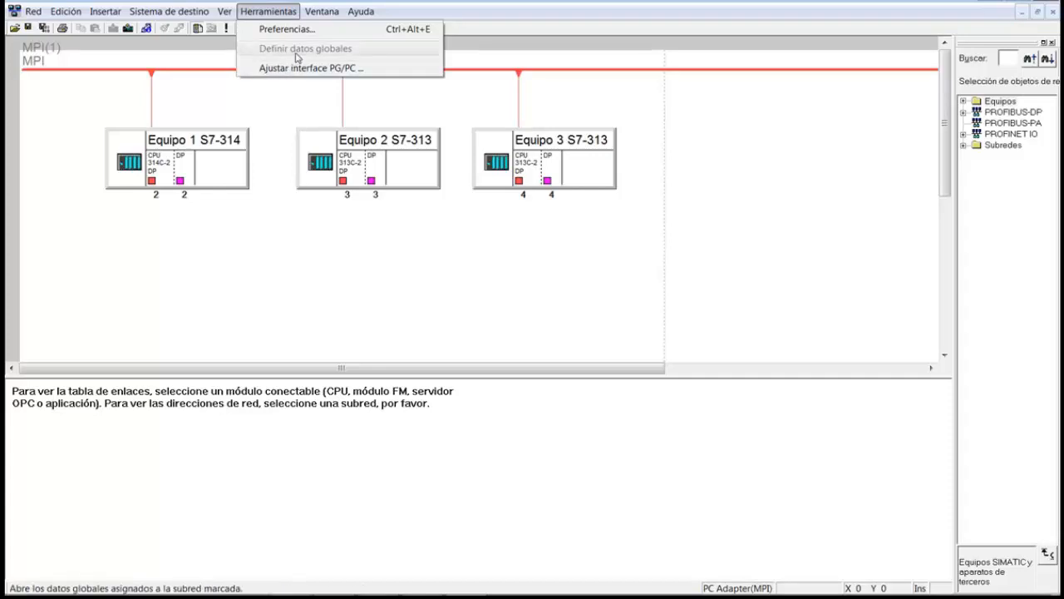
pyautogui.click(221, 73)
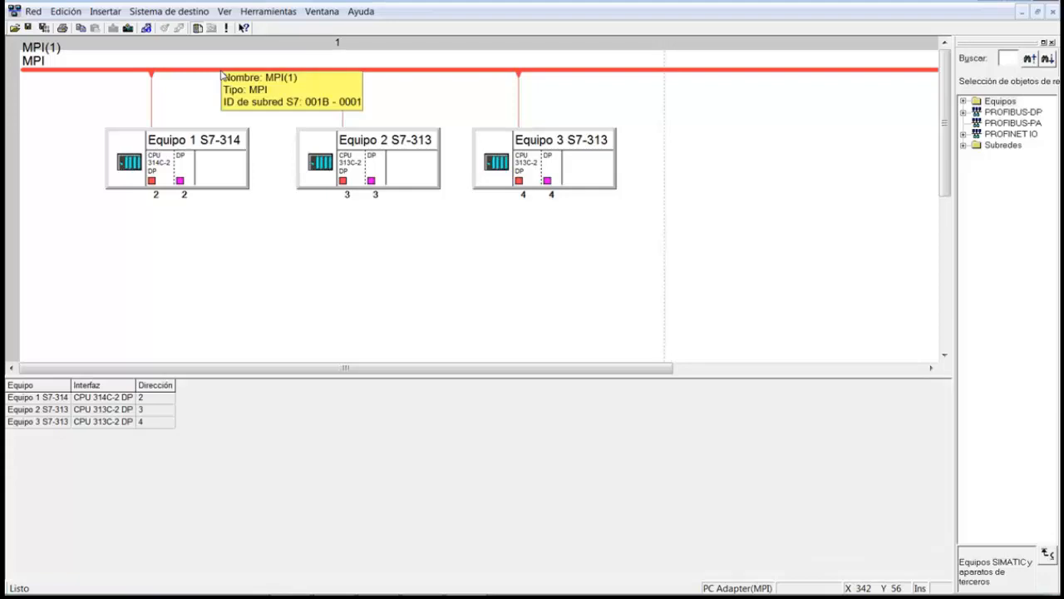
pyautogui.click(282, 14)
pyautogui.click(284, 49)
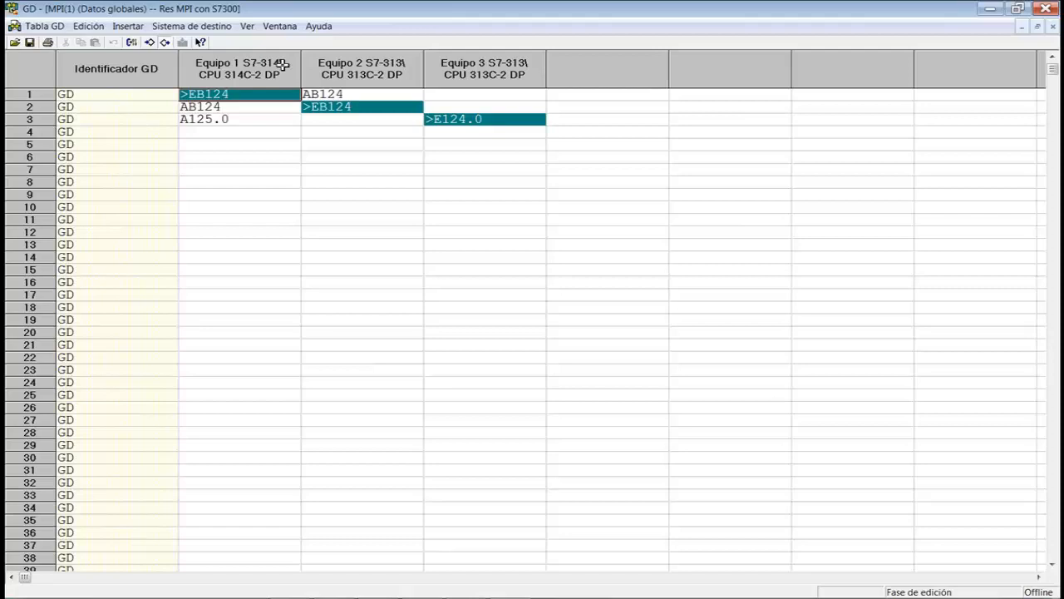
# Clear the existing columns of Equipo 1, Equipo 2 and Equipo 3 from the global data table and close the notice.
pyautogui.moveTo(282, 64); pyautogui.dragTo(466, 78)
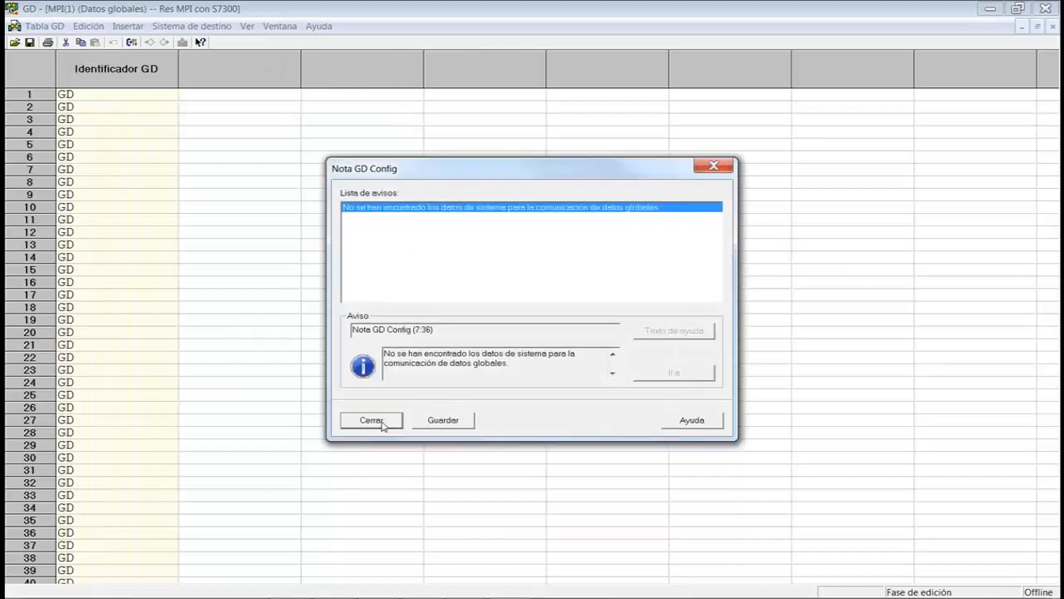
pyautogui.click(374, 419)
pyautogui.click(309, 207)
# Examine the empty CPU columns and the first three GD rows of the global data table.
pyautogui.click(244, 73)
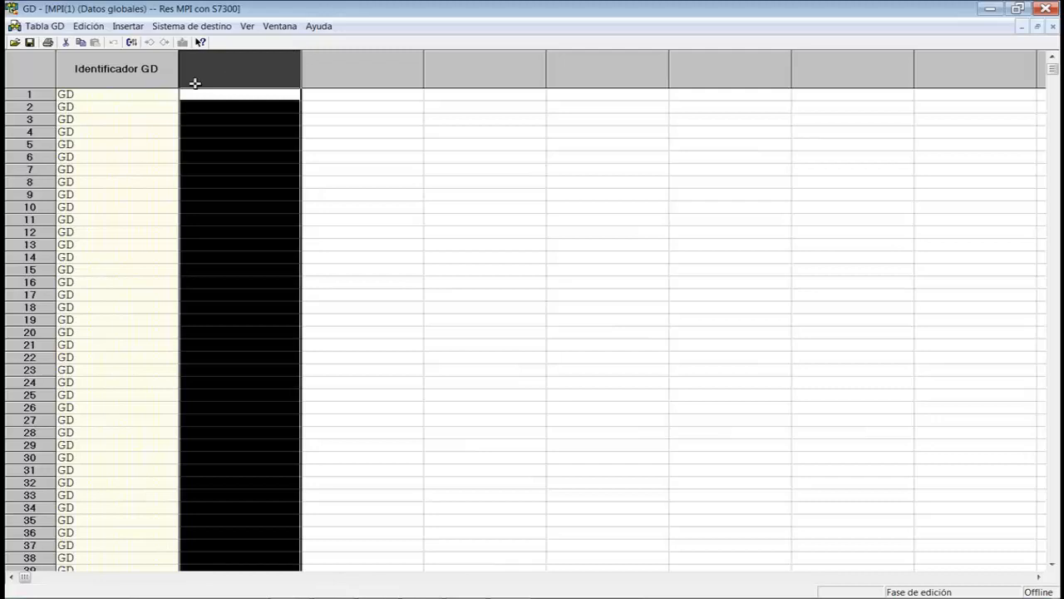
pyautogui.click(347, 69)
pyautogui.click(470, 70)
pyautogui.click(576, 70)
pyautogui.click(719, 70)
pyautogui.click(842, 70)
pyautogui.click(938, 70)
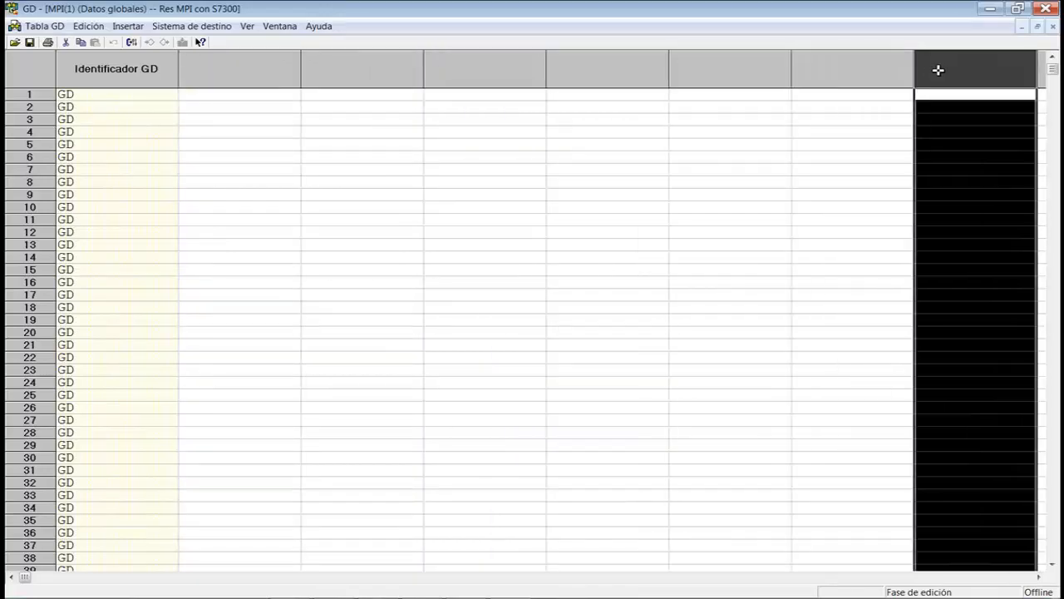
pyautogui.click(257, 65)
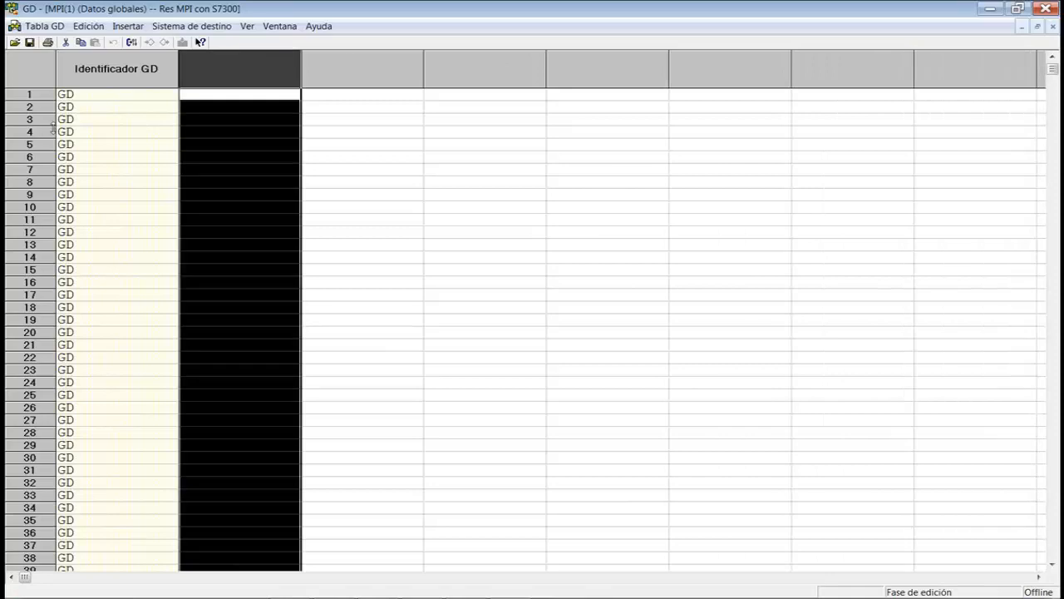
pyautogui.click(39, 94)
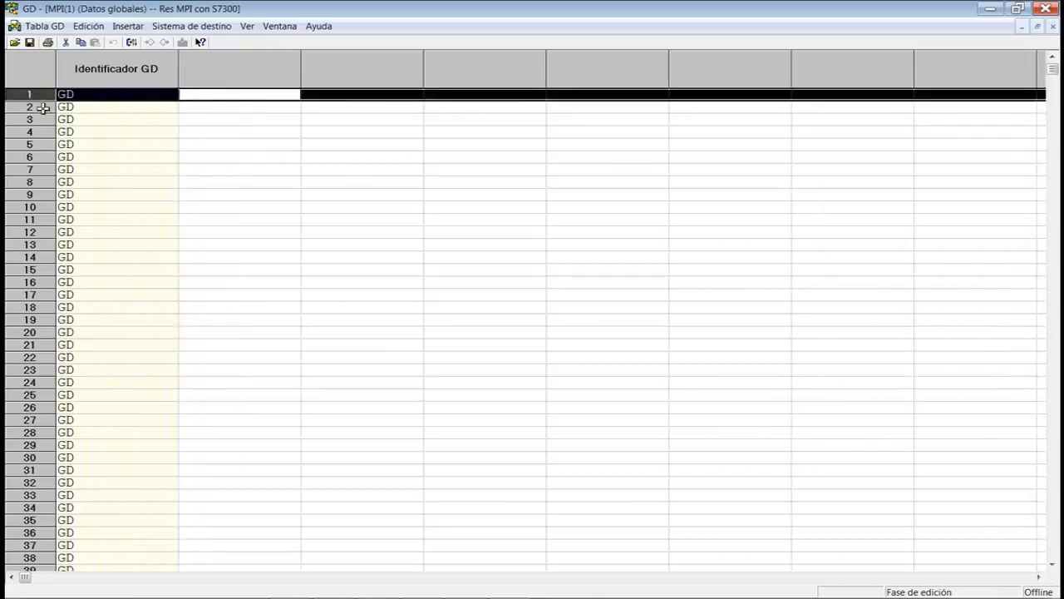
pyautogui.click(42, 106)
pyautogui.click(45, 119)
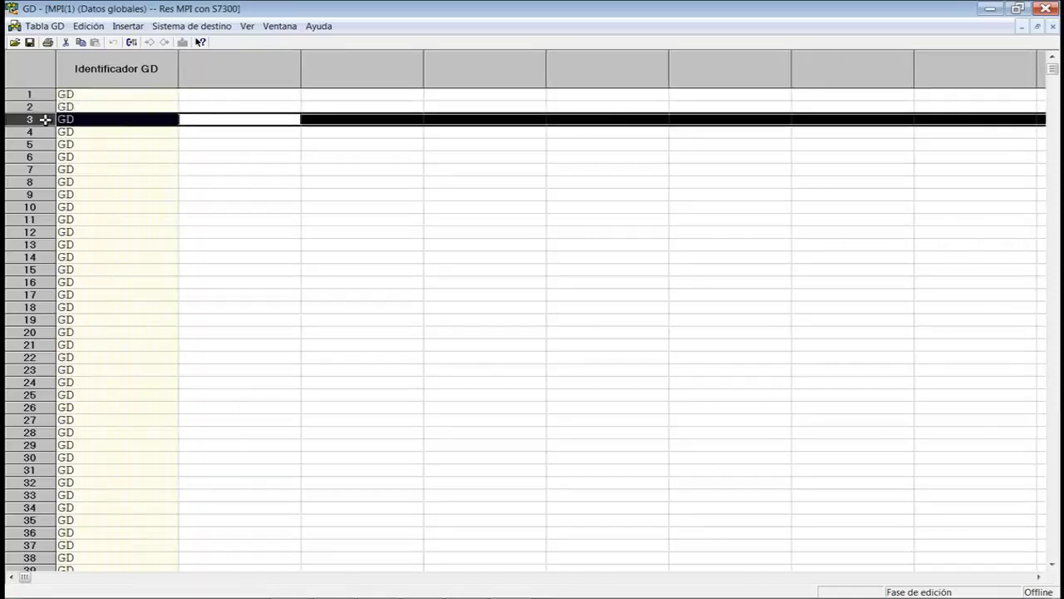
pyautogui.click(48, 94)
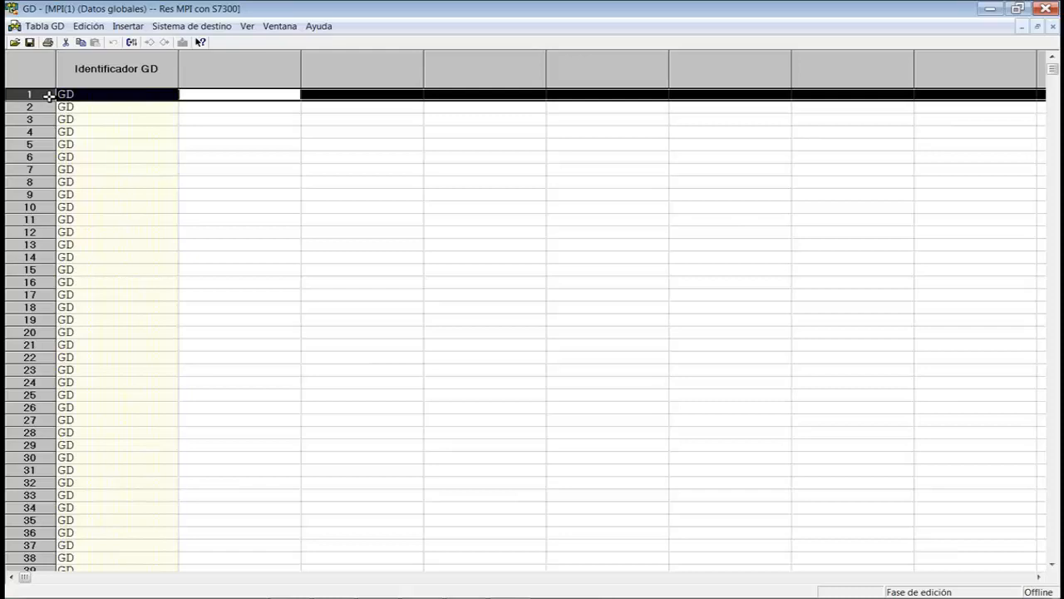
# Assign the CPU 314C-2 DP of Equipo 1 S7-314 to the first CPU column of the global data table.
pyautogui.click(232, 75)
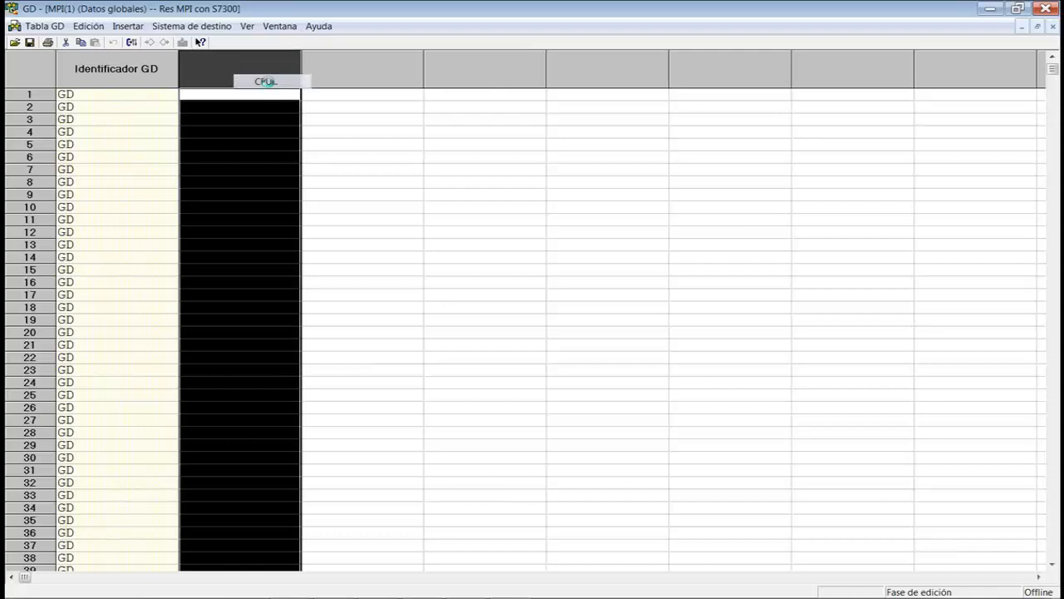
pyautogui.click(267, 83)
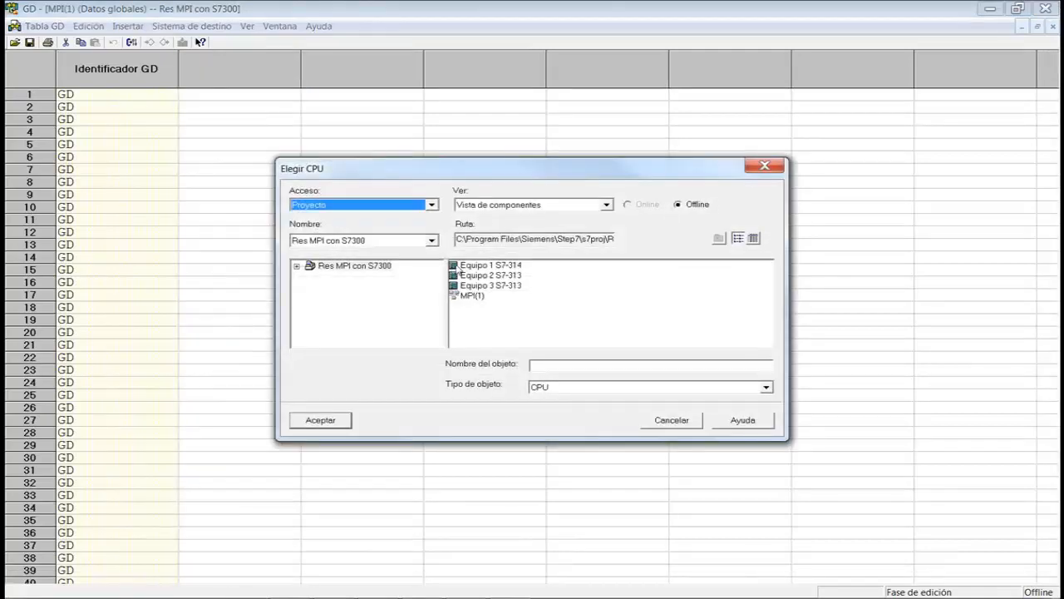
pyautogui.click(470, 276)
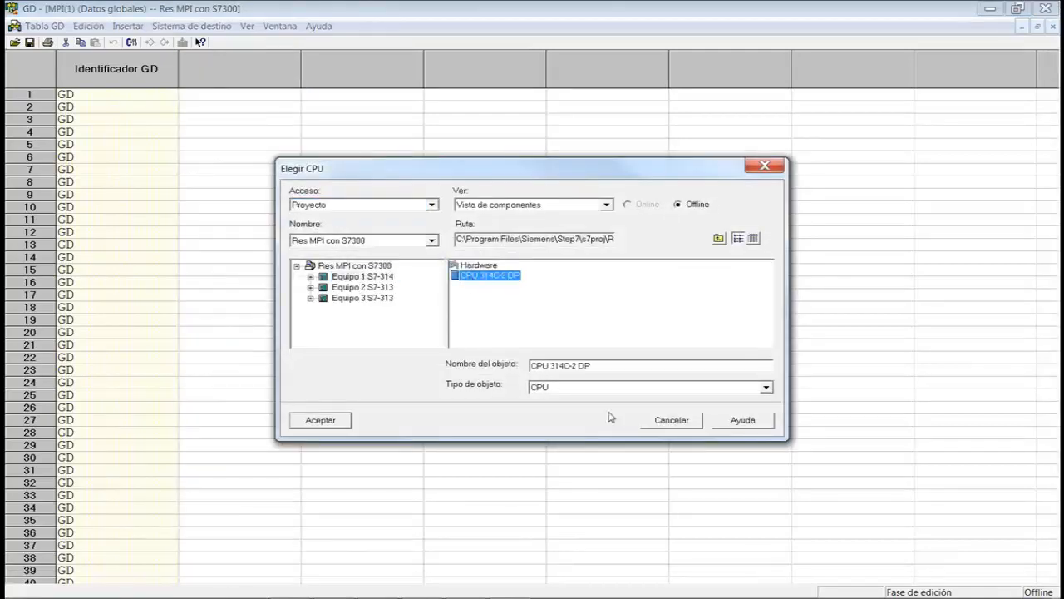
pyautogui.click(342, 418)
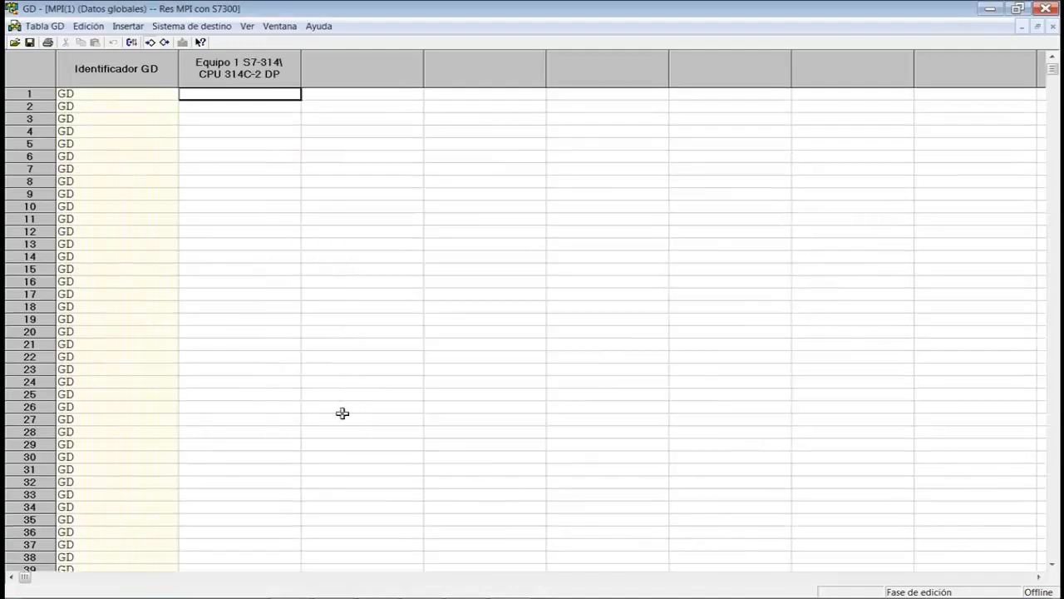
# Assign the CPU 313C-2 DP of Equipo 2 S7-313 to the second CPU column.
pyautogui.click(352, 65)
pyautogui.rightClick(355, 68)
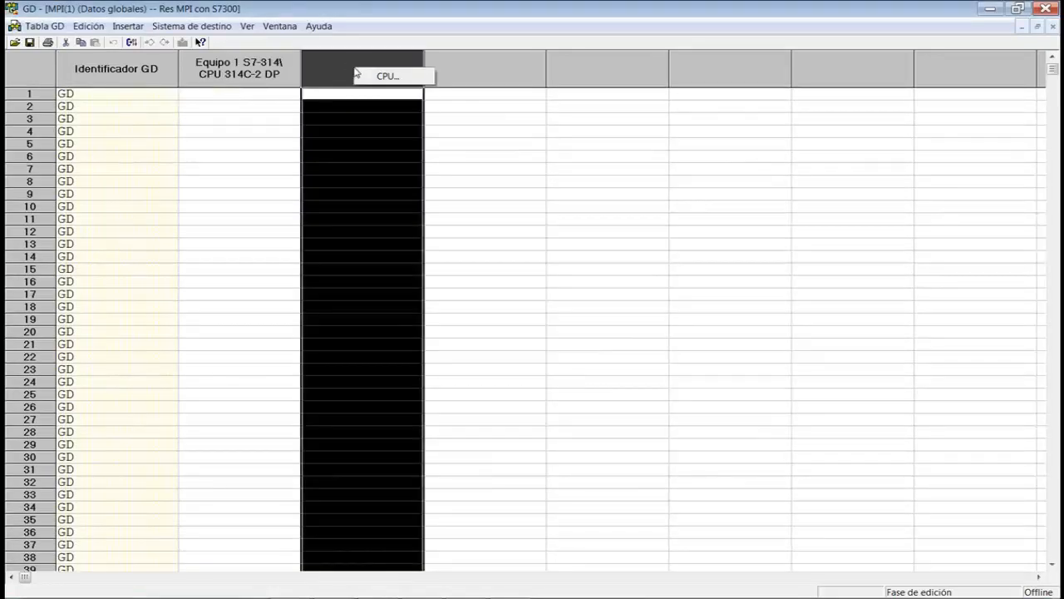
pyautogui.click(387, 76)
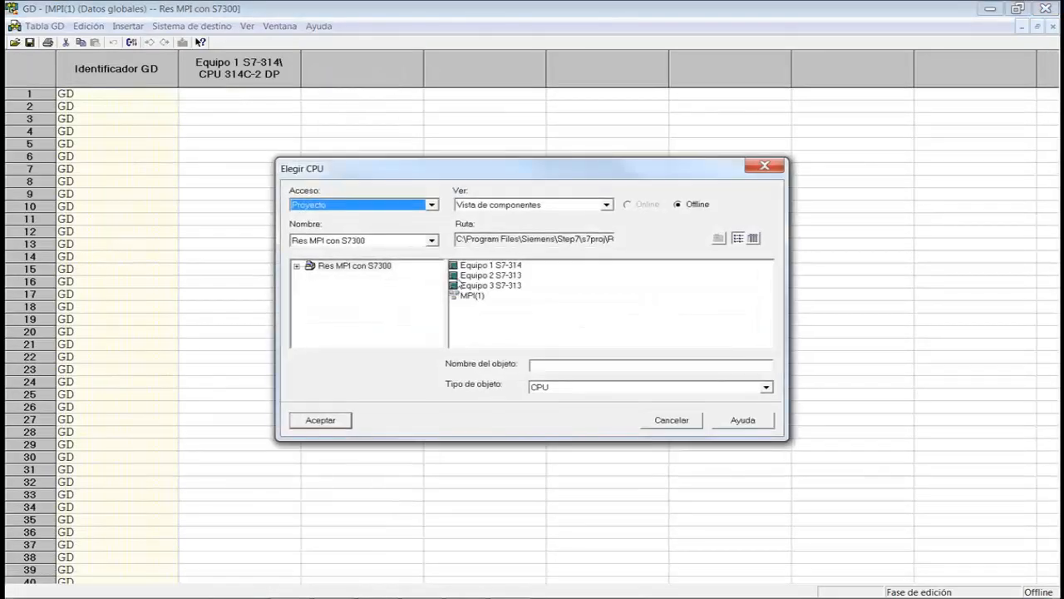
pyautogui.doubleClick(459, 280)
pyautogui.click(459, 279)
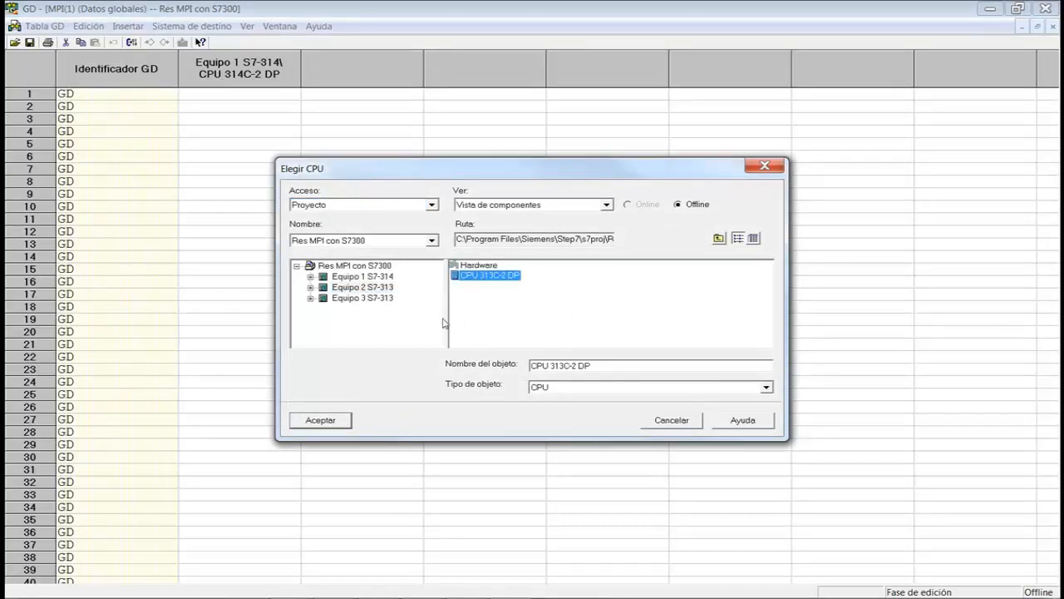
pyautogui.click(336, 421)
# Assign the CPU 313C-2 DP of Equipo 3 S7-313 to the third CPU column.
pyautogui.click(470, 80)
pyautogui.rightClick(470, 81)
pyautogui.click(496, 88)
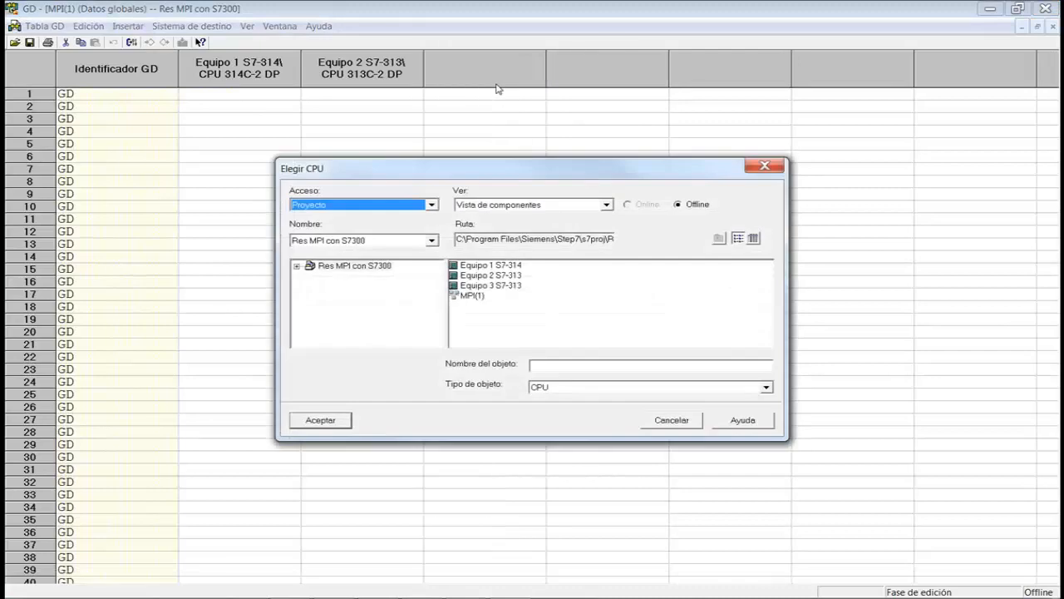
pyautogui.doubleClick(490, 286)
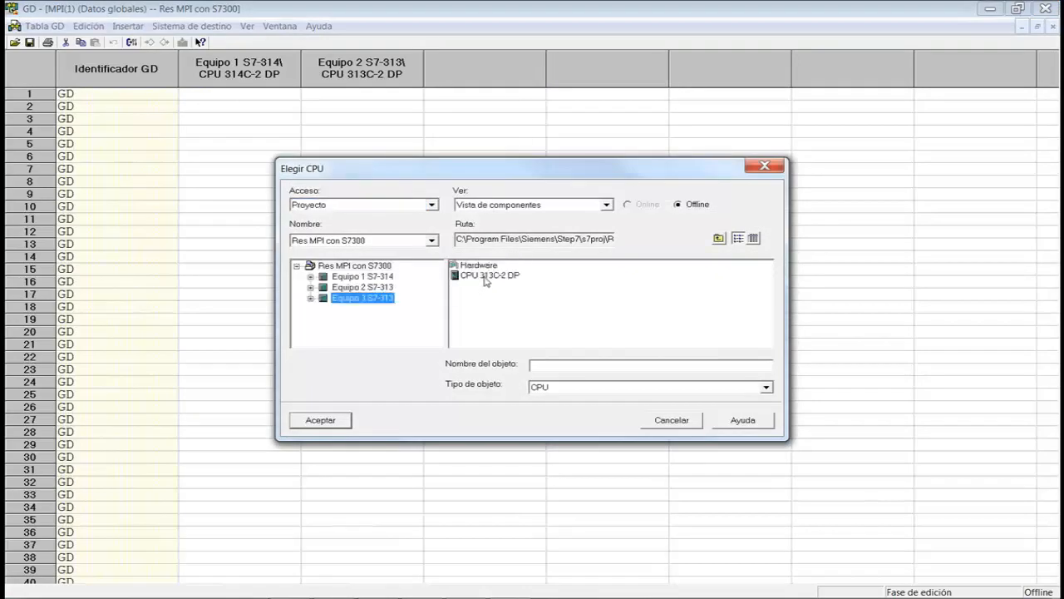
pyautogui.click(486, 279)
pyautogui.click(314, 419)
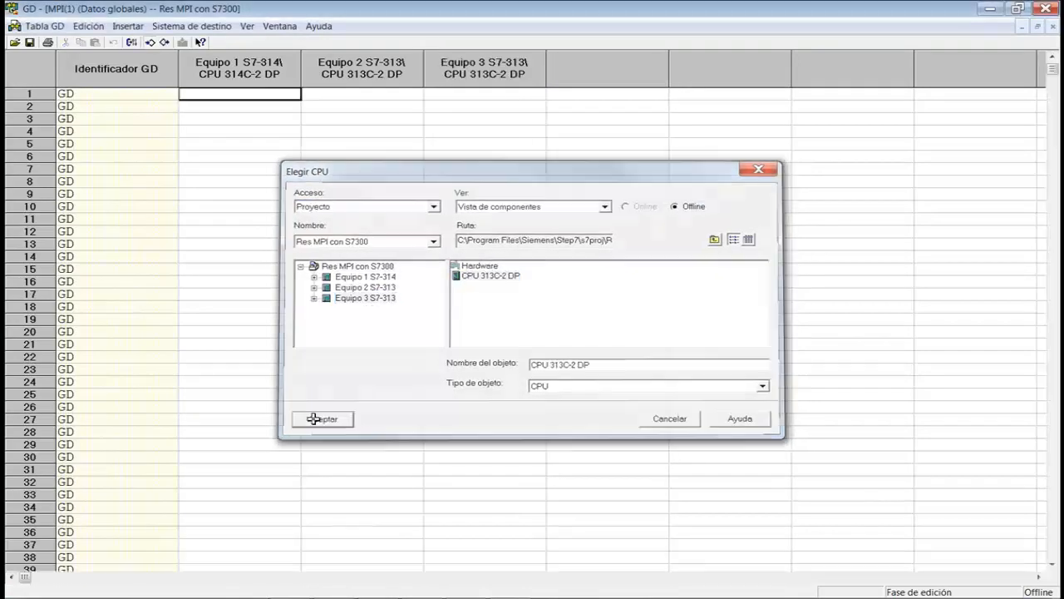
# Review the three assigned CPU columns in the global data table.
pyautogui.click(405, 205)
pyautogui.click(260, 72)
pyautogui.click(357, 69)
pyautogui.click(490, 74)
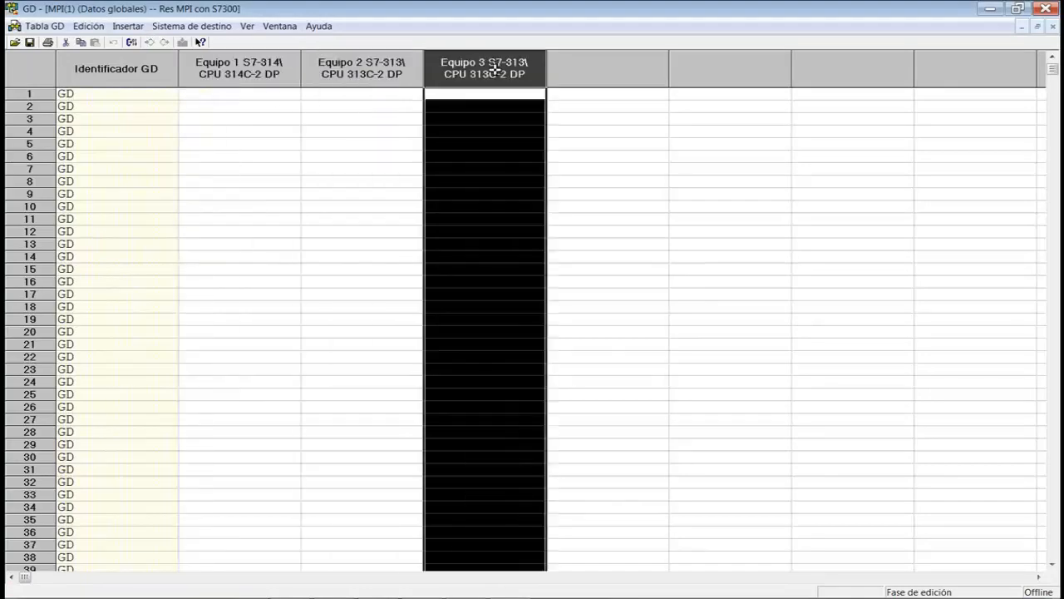
pyautogui.click(262, 62)
pyautogui.click(350, 72)
pyautogui.click(476, 71)
pyautogui.click(275, 96)
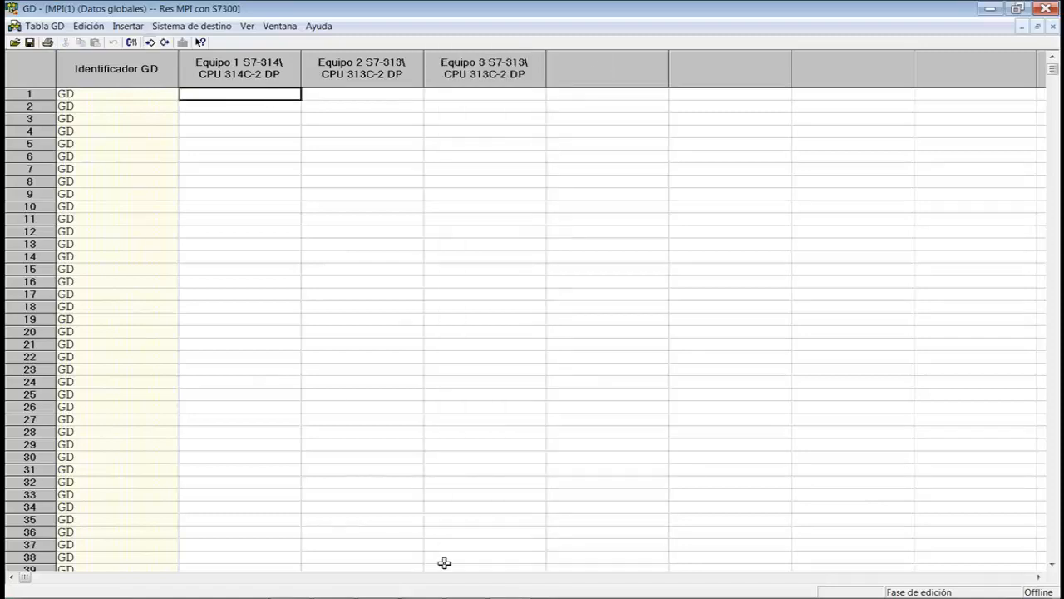
pyautogui.click(333, 598)
# Enter the input byte EB124 for Equipo 1 S7-314 in row 1 of the global data table.
pyautogui.doubleClick(268, 93)
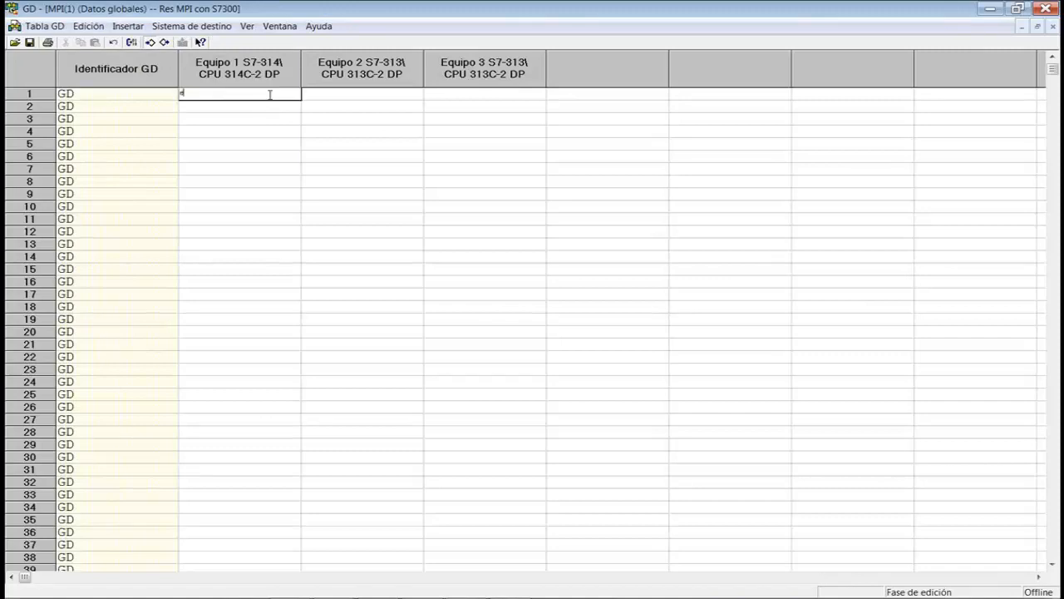
pyautogui.write('e12')
pyautogui.press('BackSpace')
pyautogui.press('BackSpace')
pyautogui.write('b124')
pyautogui.press('Return')
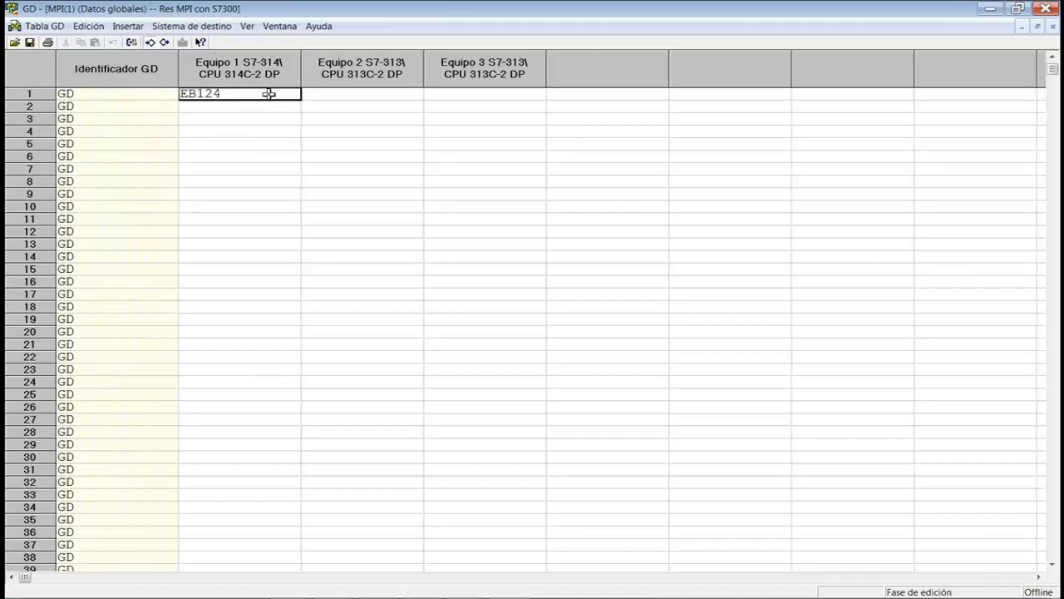
# Enter the output byte AB124 for Equipo 2 S7-313 in row 1.
pyautogui.click(357, 98)
pyautogui.write('ab124')
pyautogui.press('Return')
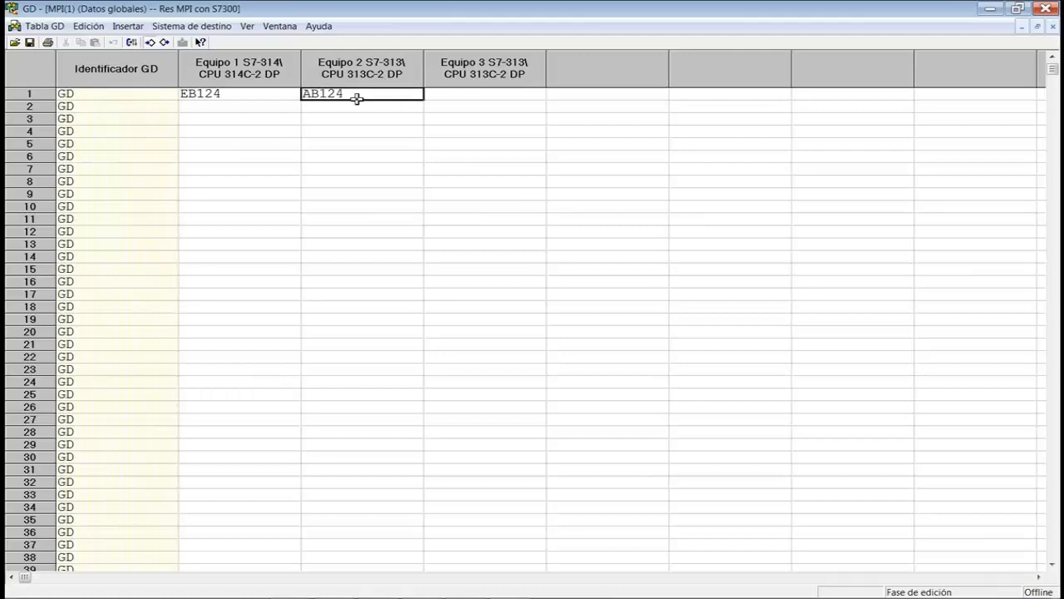
# Define the EB124 cell of Equipo 1 S7-314 in row 1 as the sender (Emisor).
pyautogui.click(271, 93)
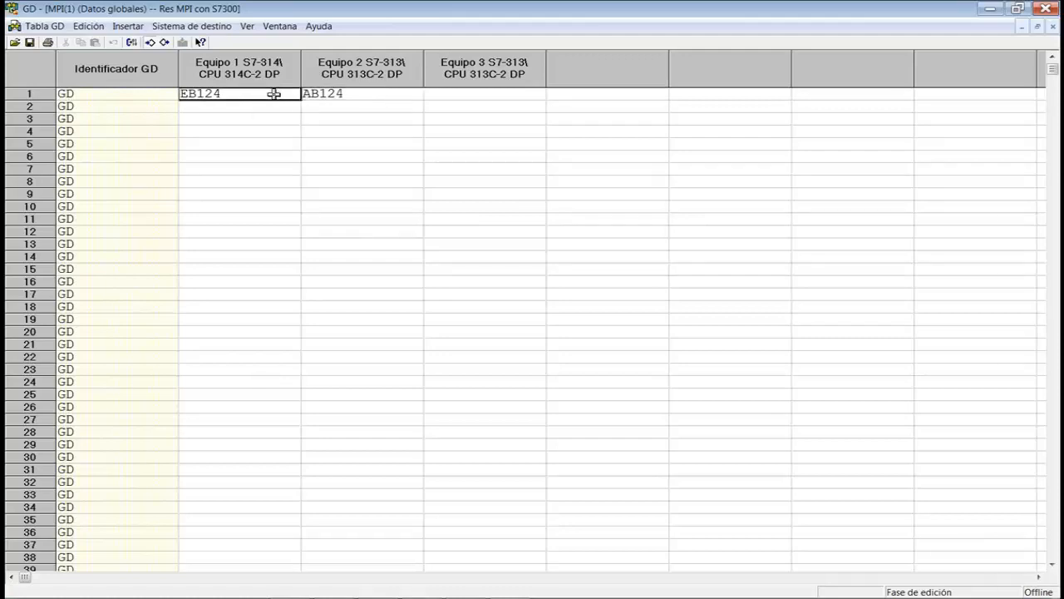
pyautogui.rightClick(270, 94)
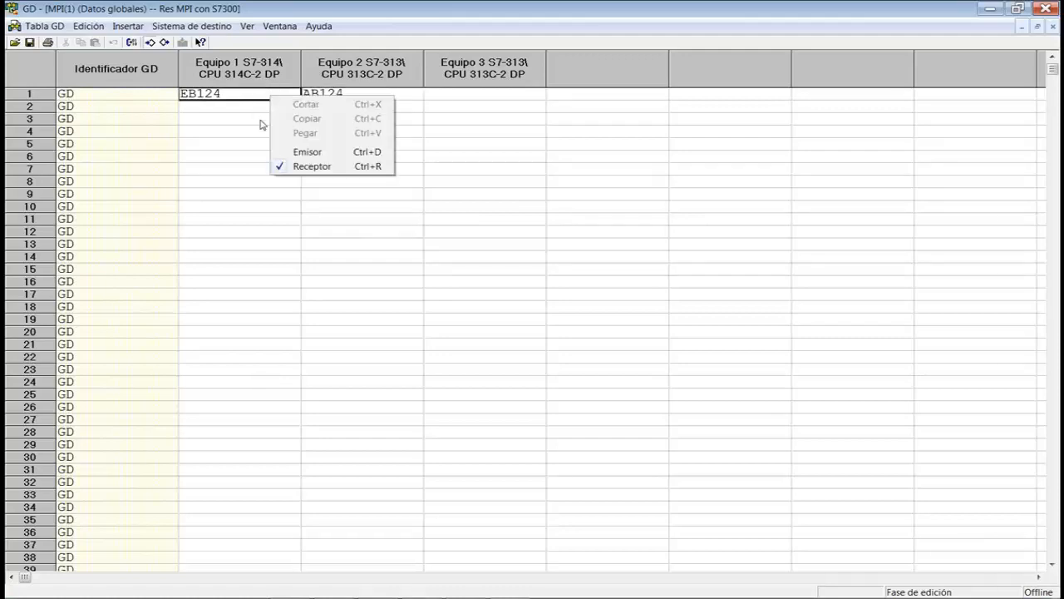
pyautogui.click(316, 155)
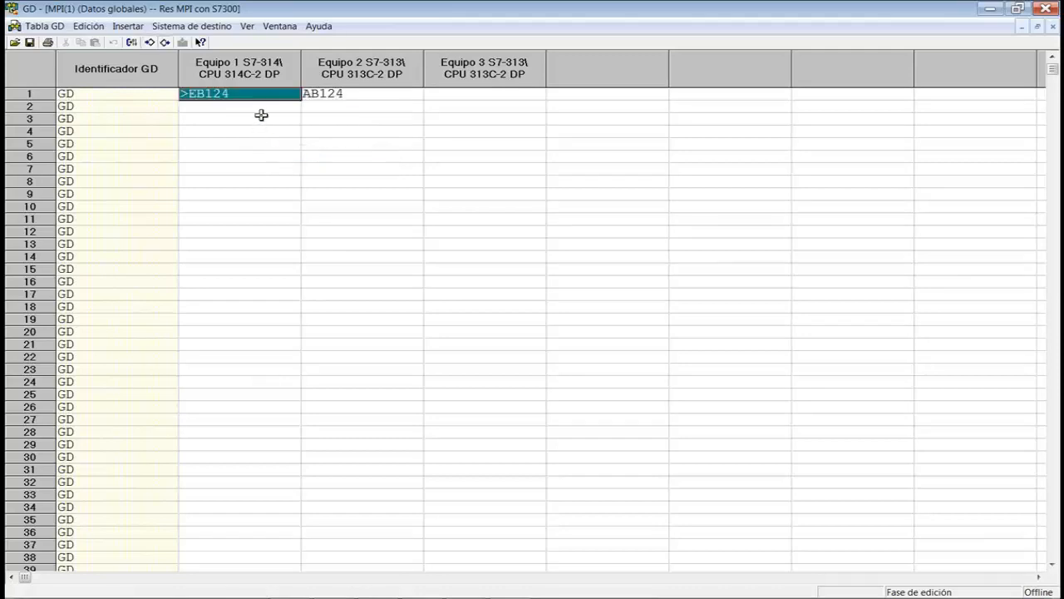
pyautogui.rightClick(264, 94)
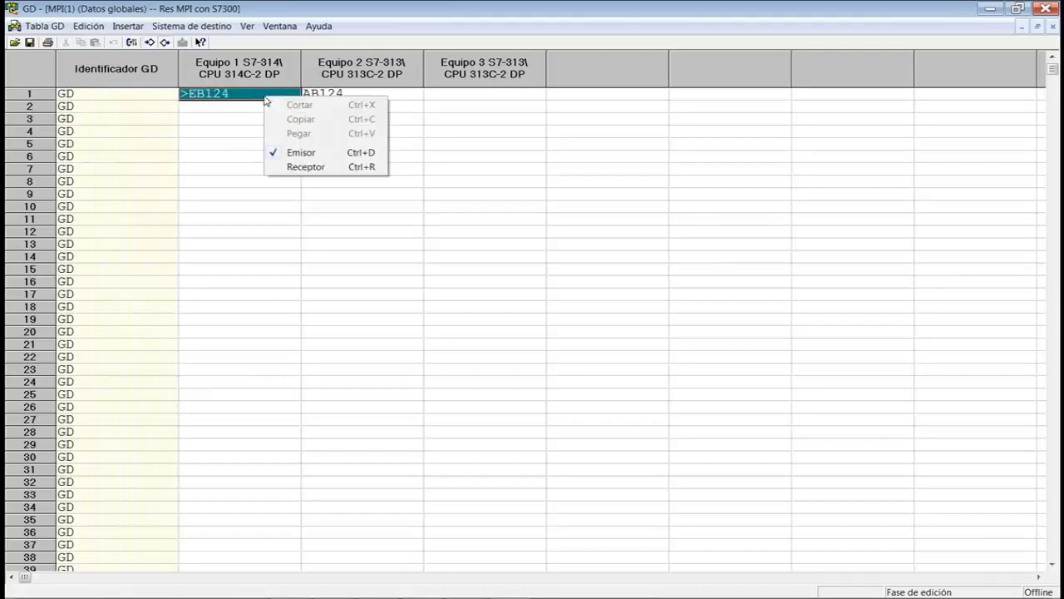
pyautogui.click(291, 153)
# Fill row 2 of the global data table with EB124 for Equipo 2 S7-313 and AB124 for Equipo 1 S7-314.
pyautogui.click(327, 107)
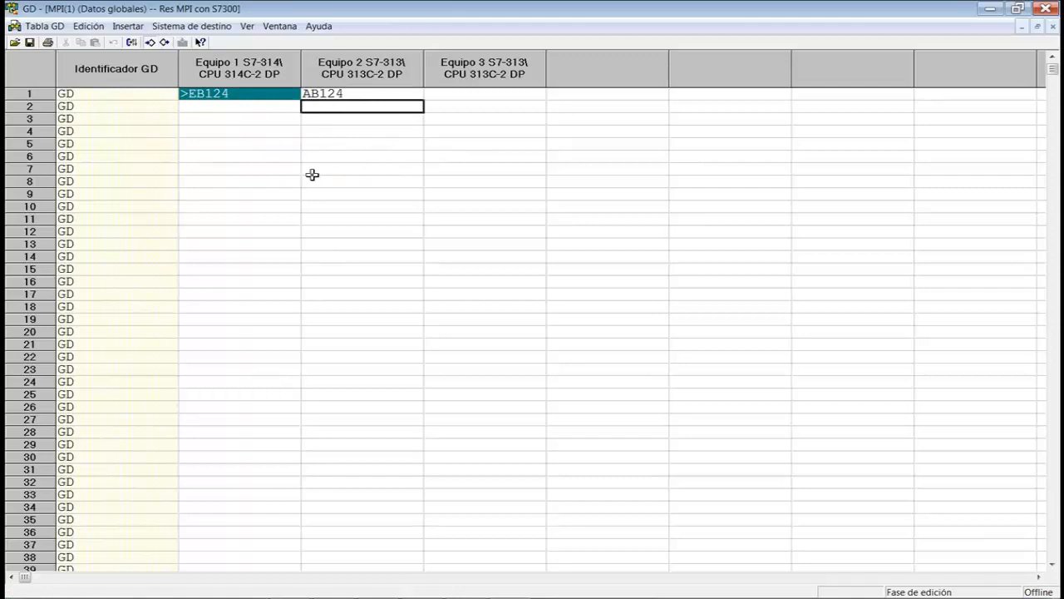
pyautogui.write('eb')
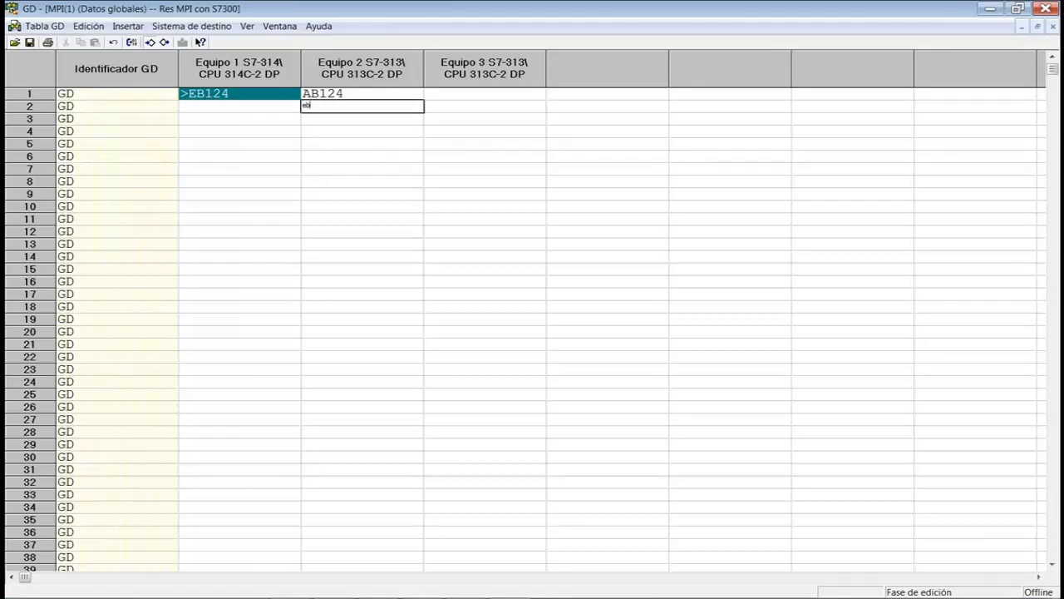
pyautogui.write('124')
pyautogui.press('Return')
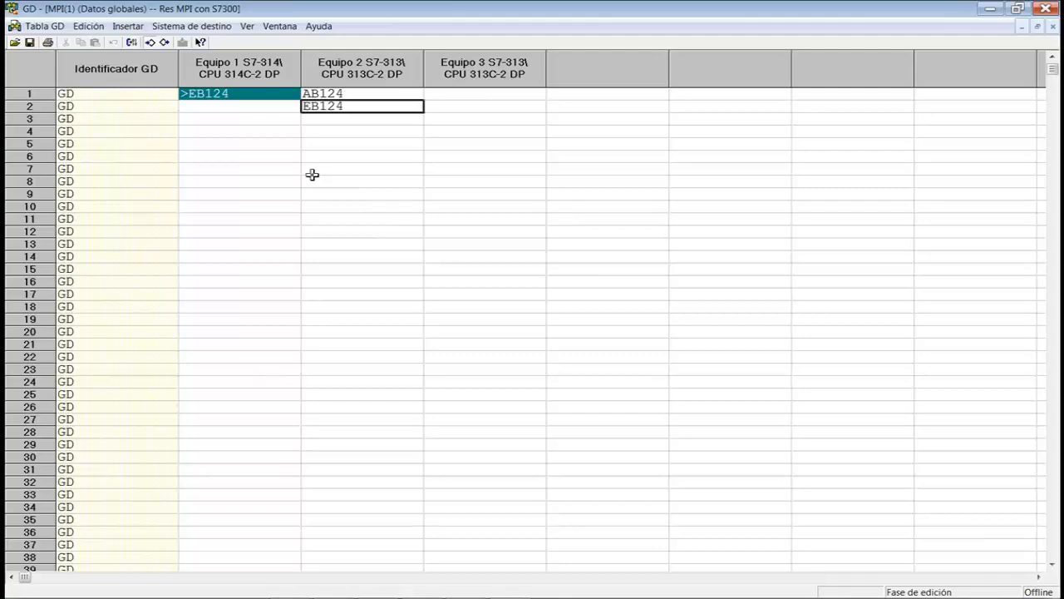
pyautogui.click(267, 106)
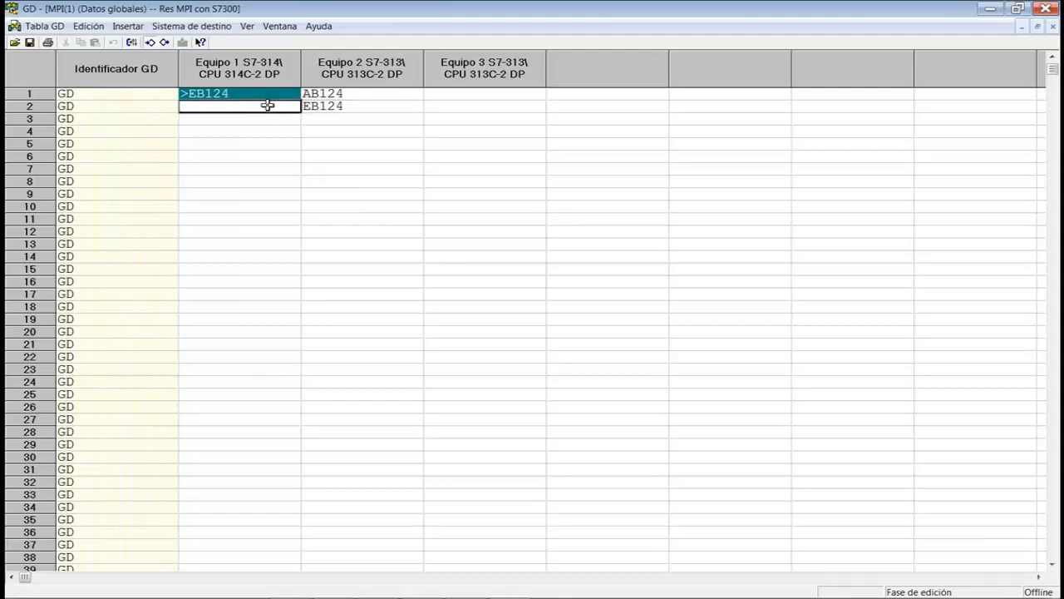
pyautogui.write('ab124')
pyautogui.click(321, 132)
# Define the EB124 cell of Equipo 2 S7-313 in row 2 as the sender (Emisor).
pyautogui.click(356, 106)
pyautogui.rightClick(356, 105)
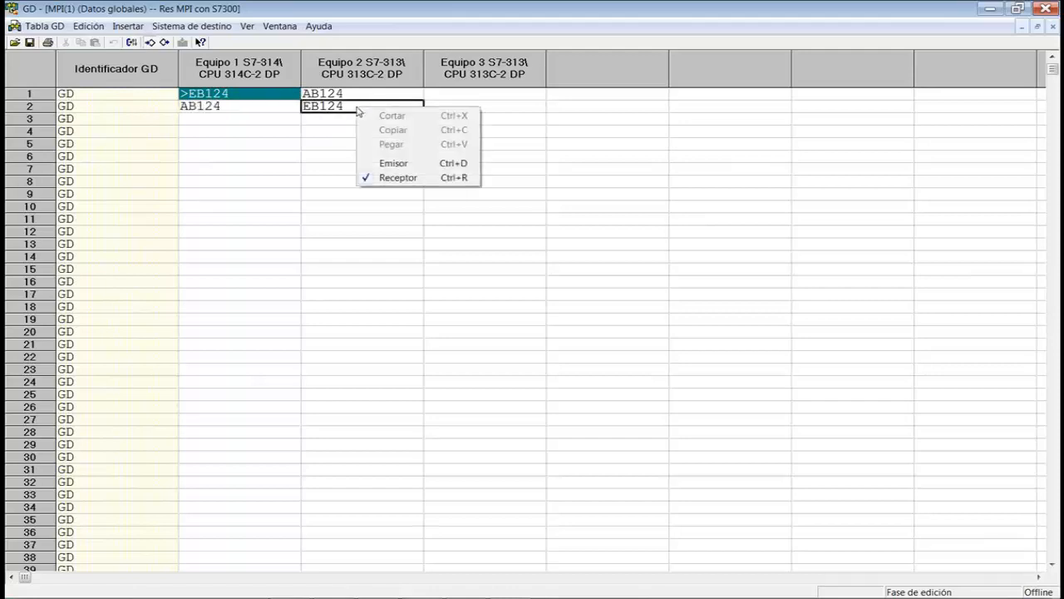
pyautogui.click(394, 164)
# Fill row 3 with the input bit E124.0 for Equipo 3 S7-313 and the output bit A125.0 for Equipo 1 S7-314.
pyautogui.click(449, 121)
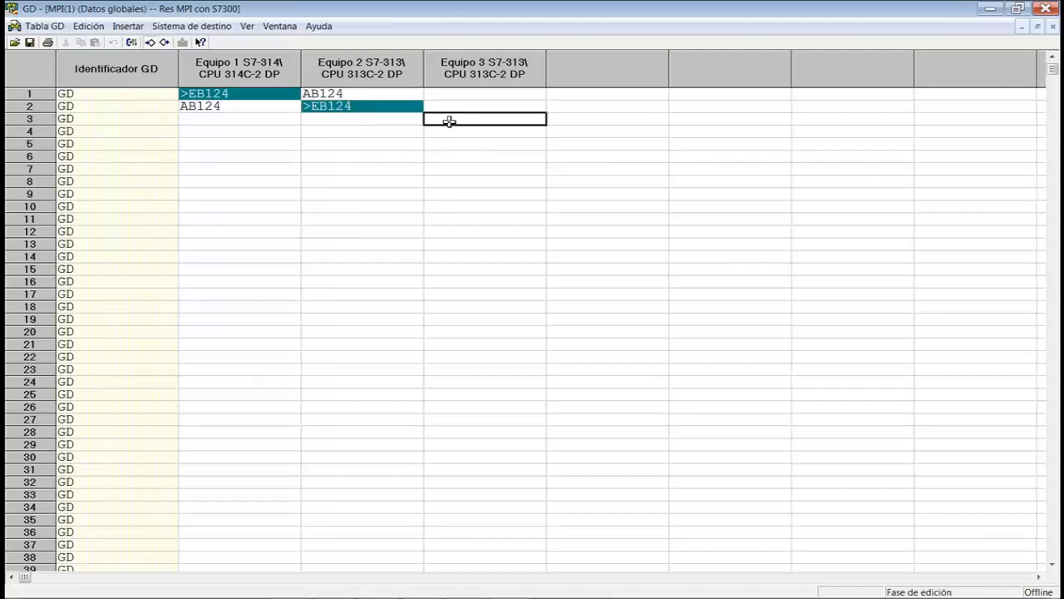
pyautogui.write('a')
pyautogui.write('124.0')
pyautogui.click(283, 120)
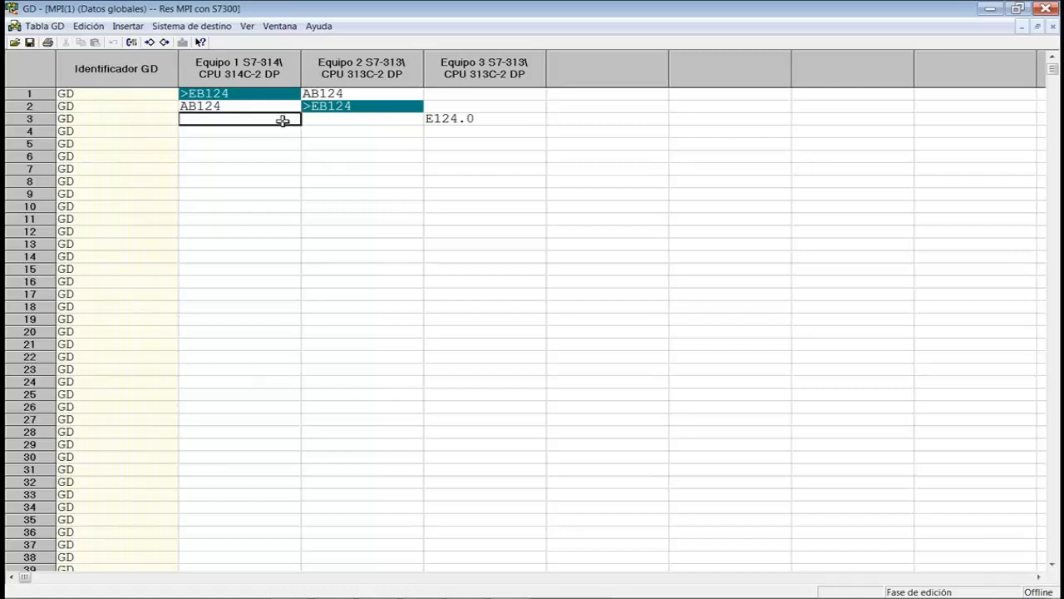
pyautogui.doubleClick(282, 121)
pyautogui.write('a1')
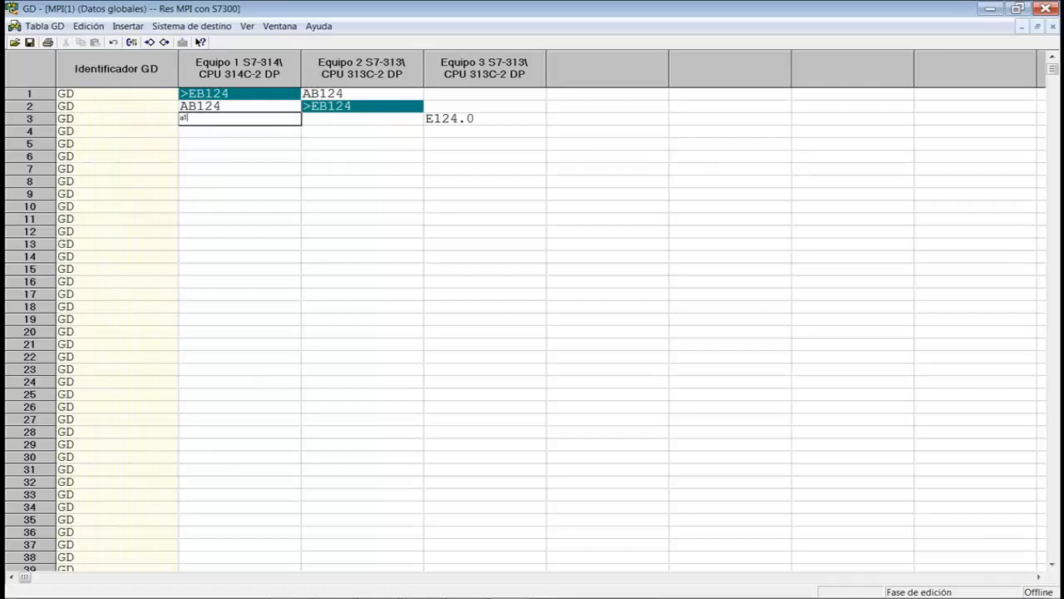
pyautogui.write('25.0')
pyautogui.press('Return')
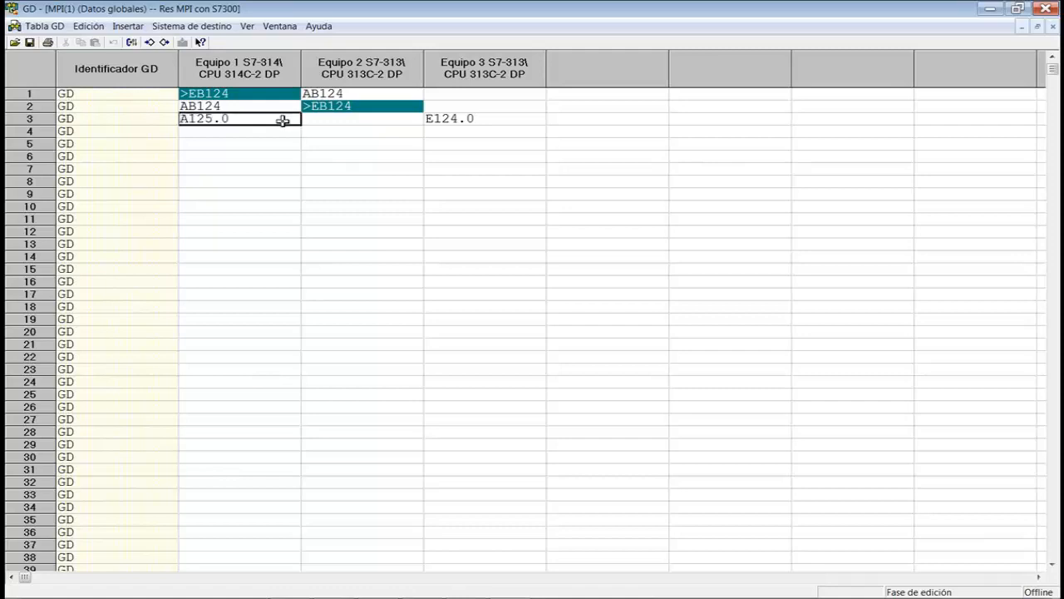
# Define the E124.0 cell of Equipo 3 S7-313 in row 3 as the sender (Emisor).
pyautogui.click(511, 123)
pyautogui.rightClick(512, 124)
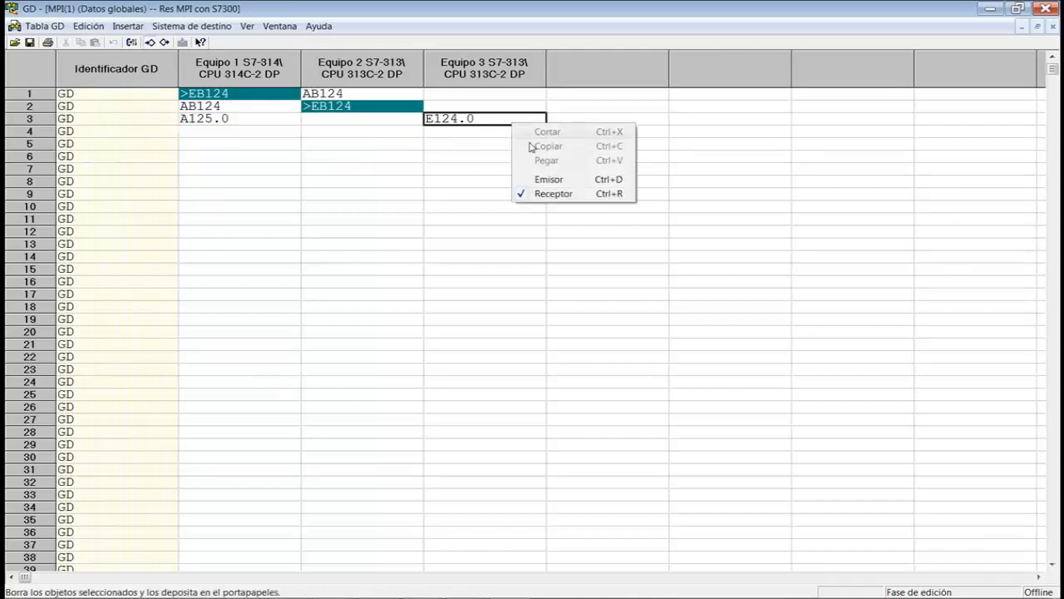
pyautogui.click(544, 179)
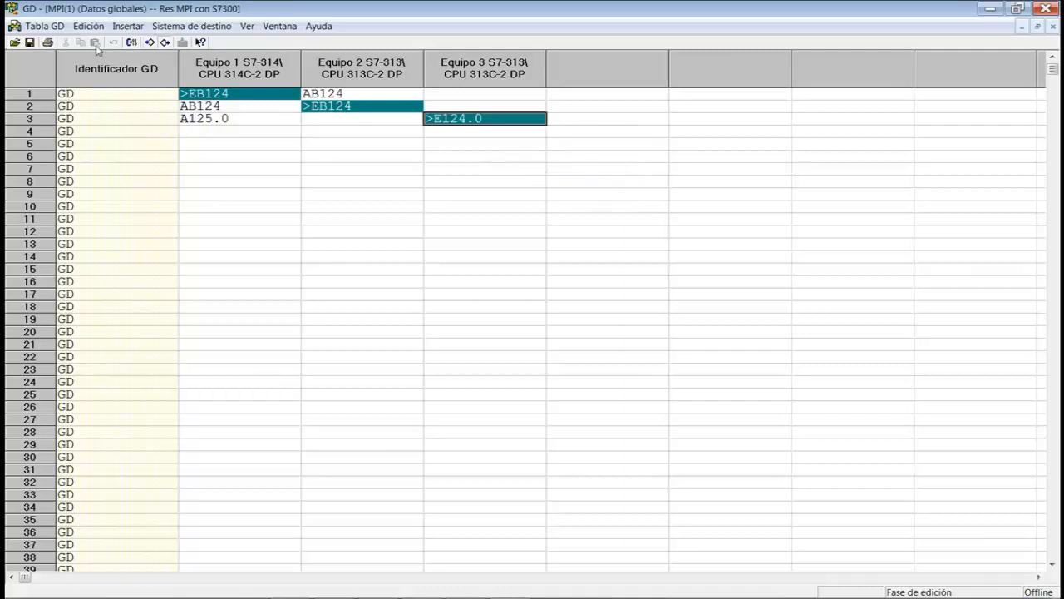
# Save the global data table and exit the global data editor.
pyautogui.click(29, 42)
pyautogui.click(44, 26)
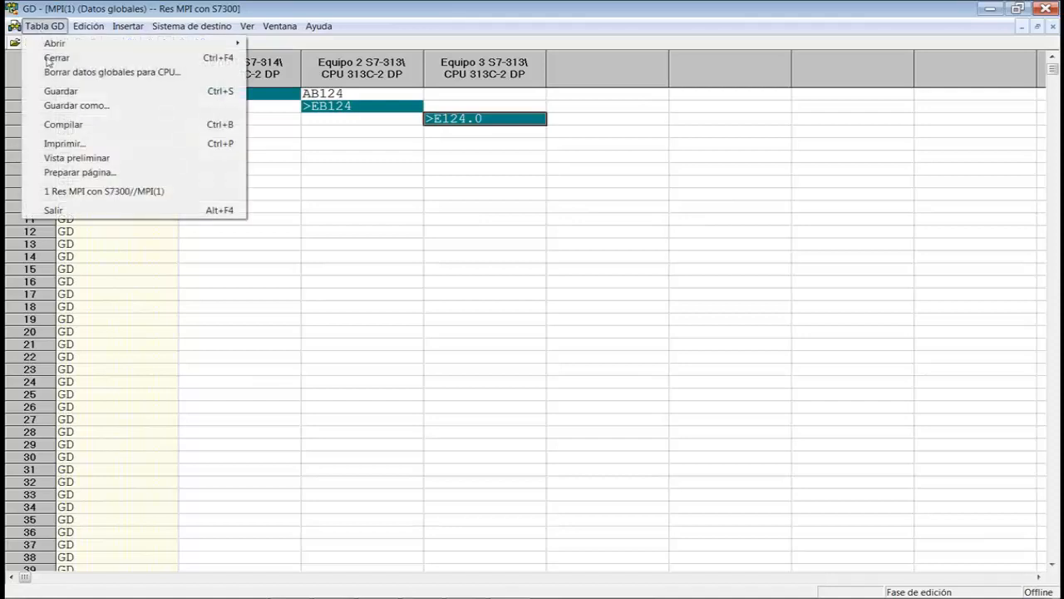
pyautogui.click(58, 212)
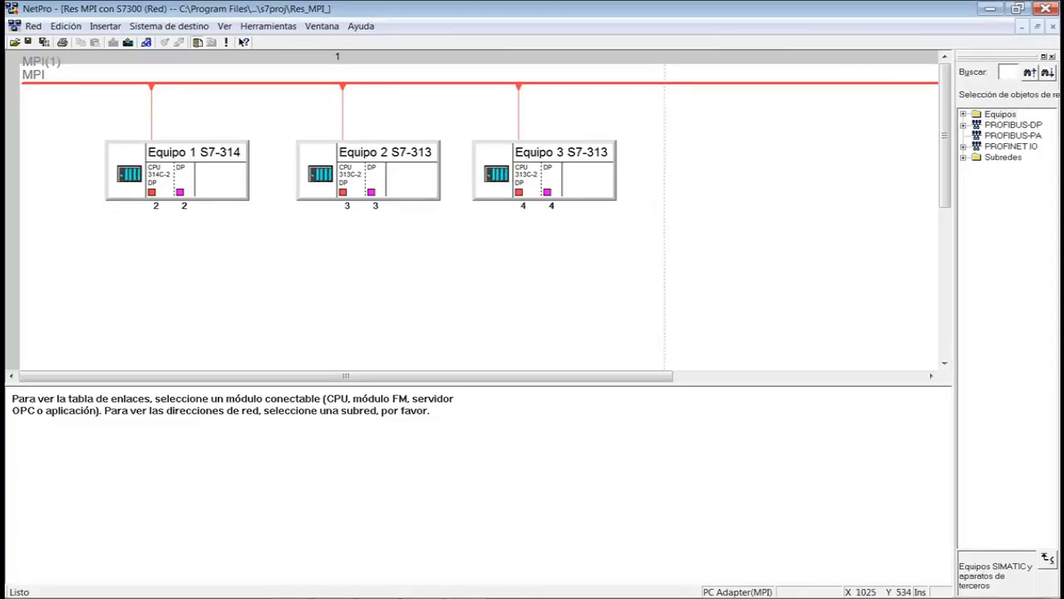
# Switch to SIMATIC Manager and view the contents of each of the three stations in the project tree.
pyautogui.click(391, 494)
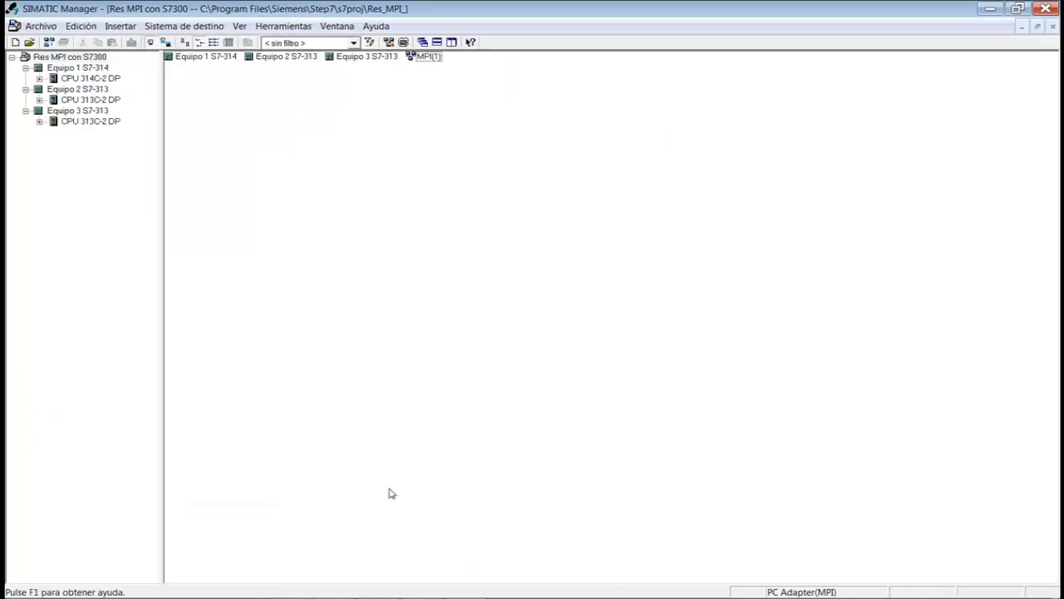
pyautogui.click(199, 59)
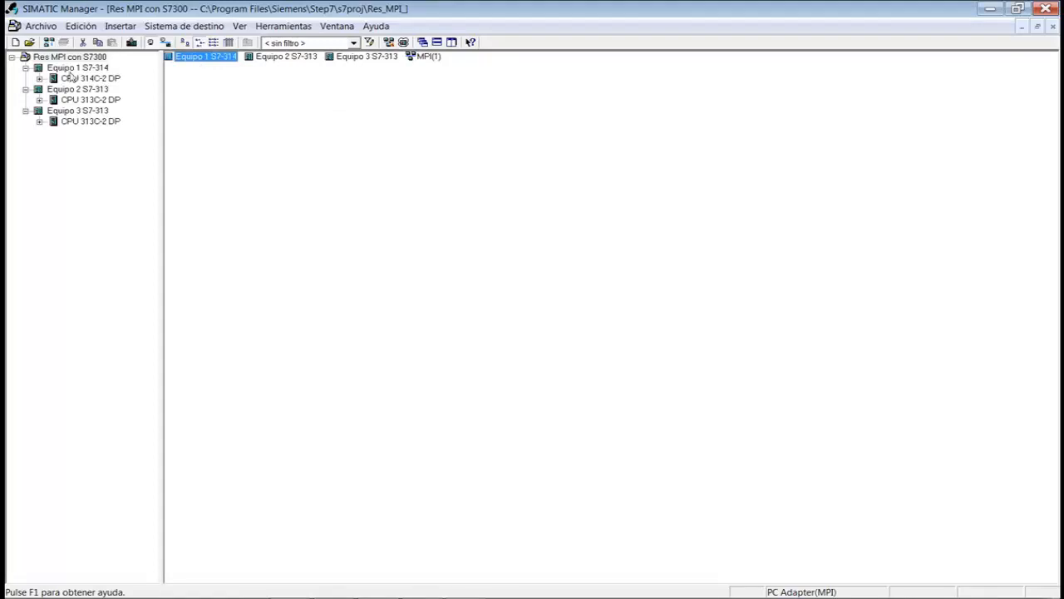
pyautogui.click(71, 70)
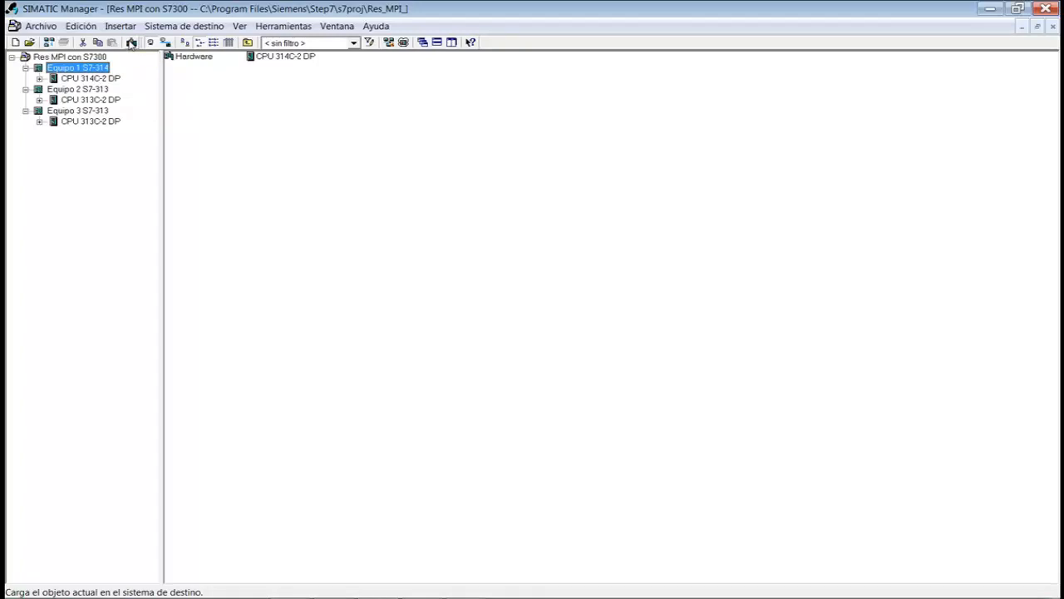
pyautogui.click(98, 90)
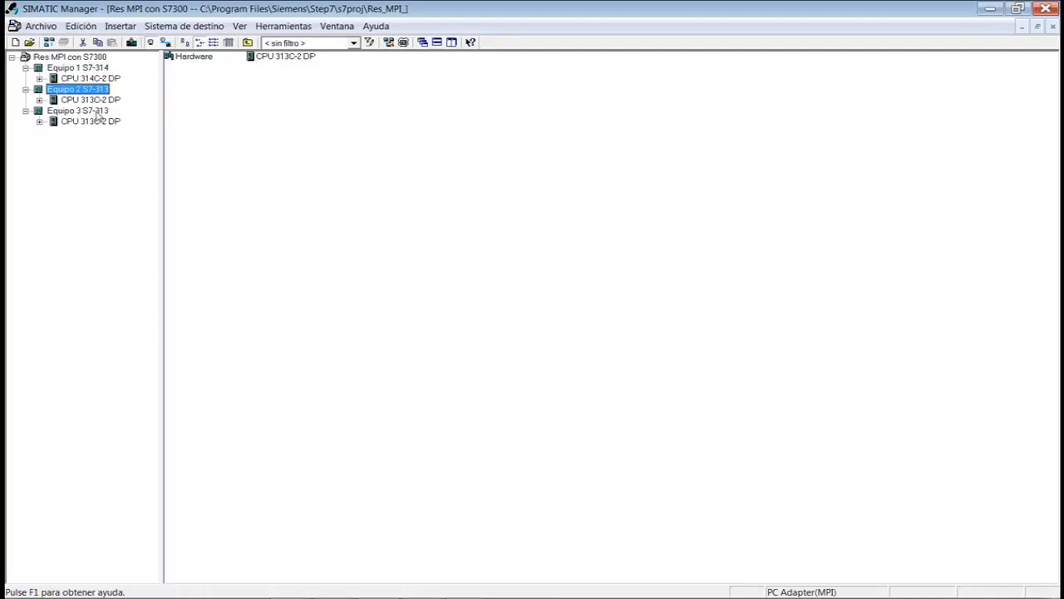
pyautogui.click(98, 114)
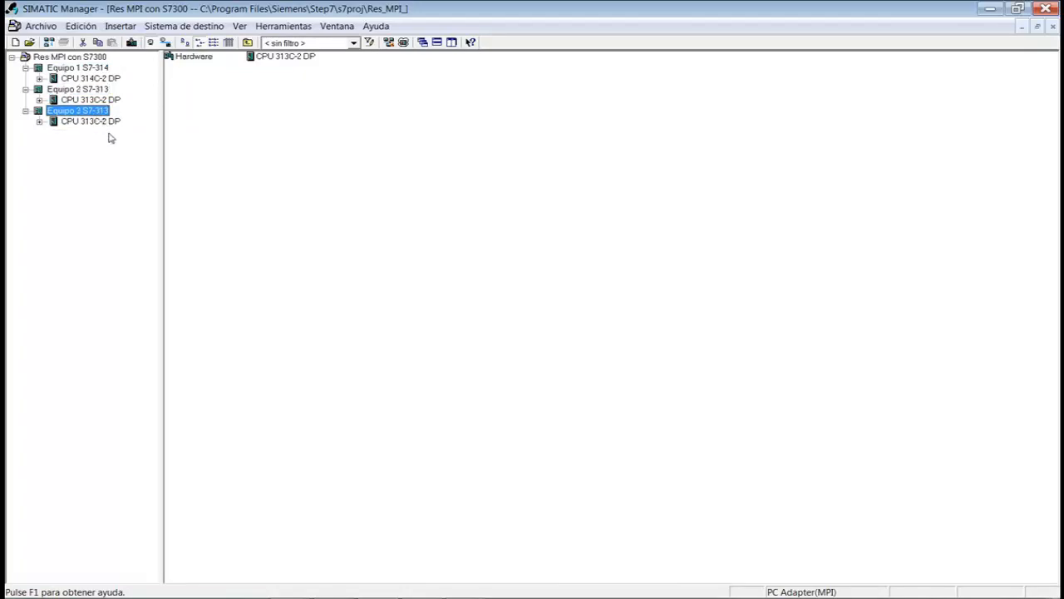
# Open block OB1 from the Bloques folder of Equipo 1's CPU 314C-2 DP, accepting KOP as its language.
pyautogui.click(88, 69)
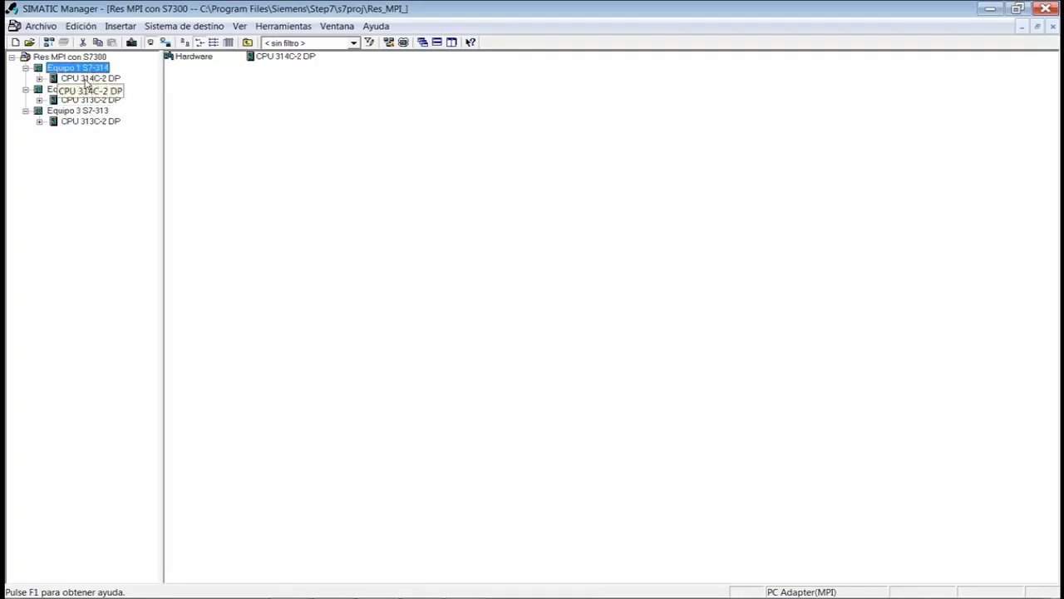
pyautogui.click(40, 79)
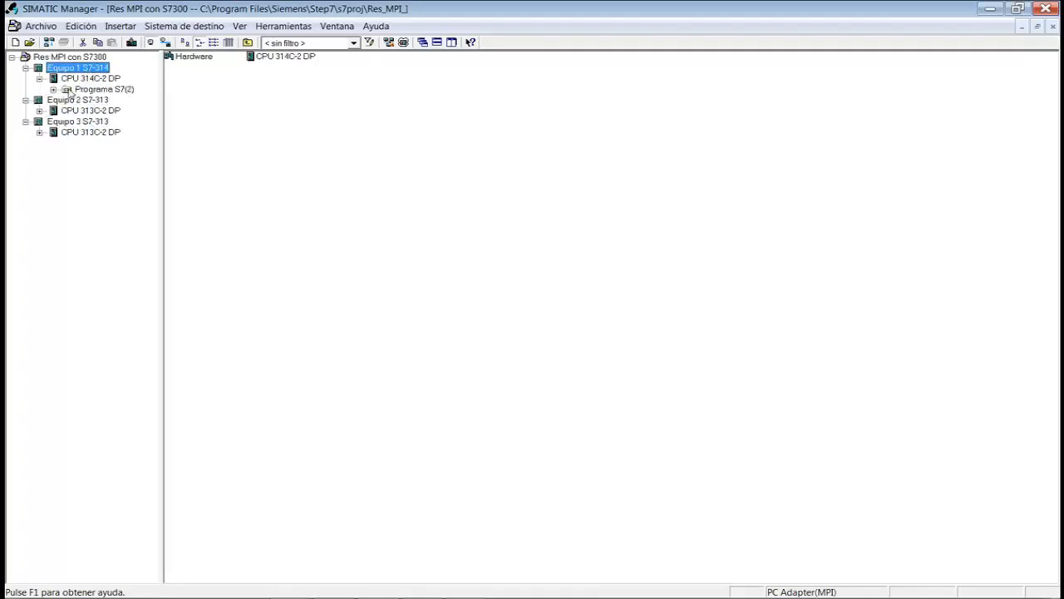
pyautogui.click(70, 90)
pyautogui.click(54, 89)
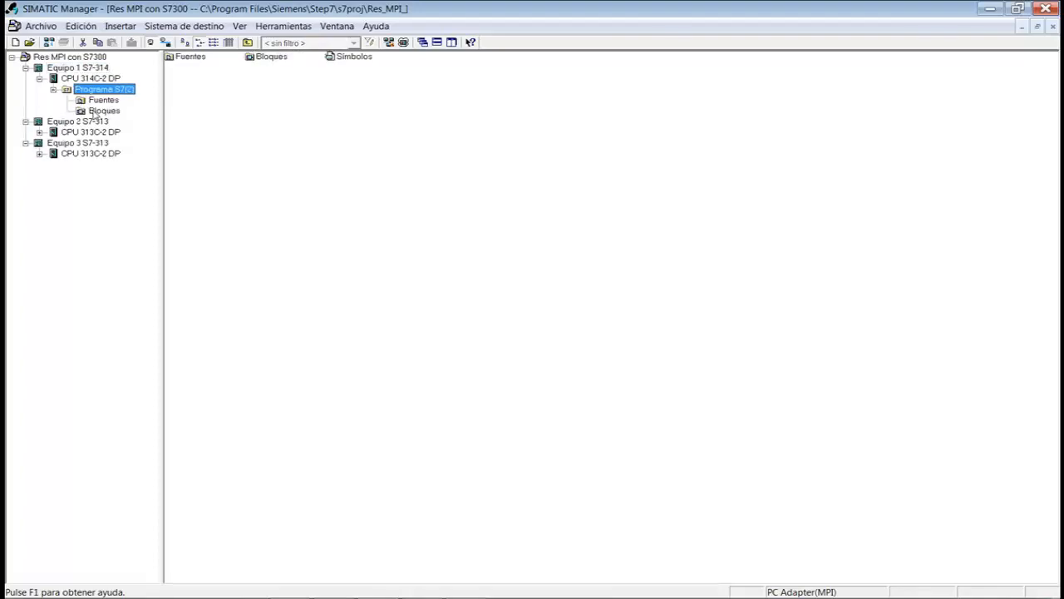
pyautogui.click(96, 112)
pyautogui.doubleClick(266, 60)
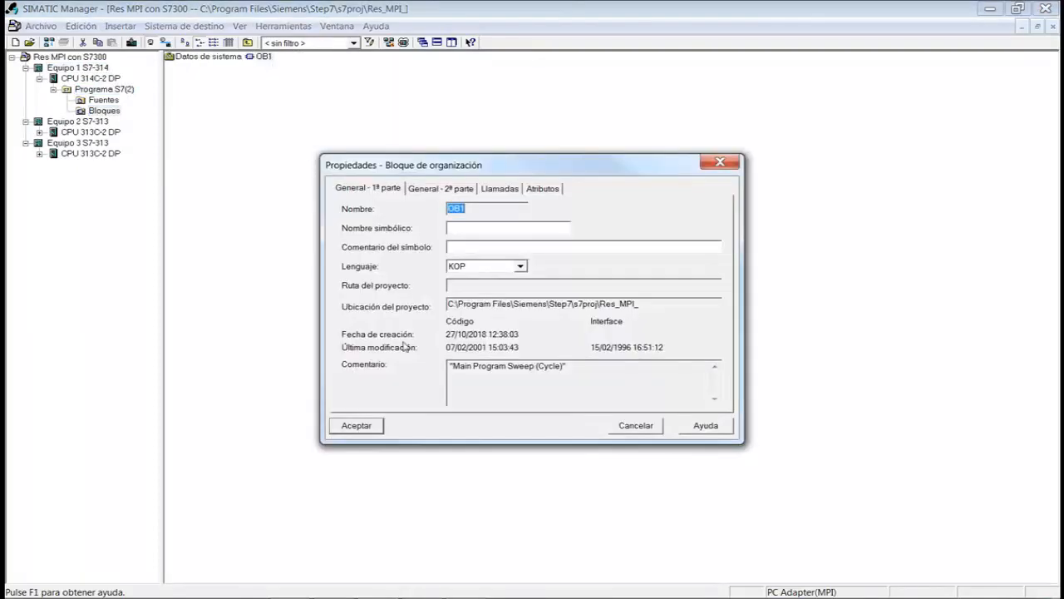
pyautogui.click(365, 425)
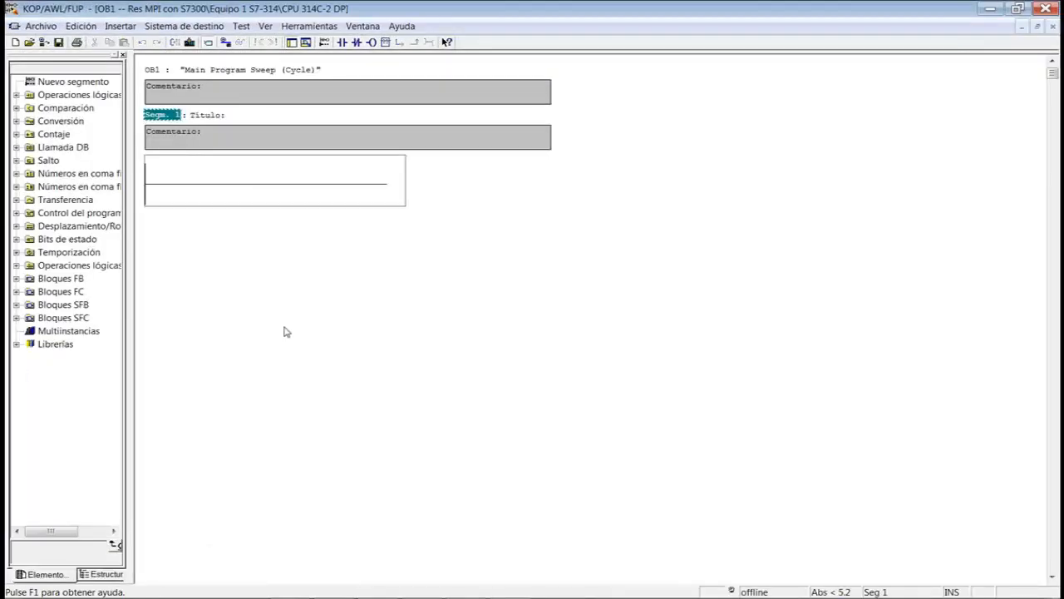
# Close the OB1 editor and collapse the Equipo 1 S7-314 station in the SIMATIC Manager project tree.
pyautogui.click(1045, 8)
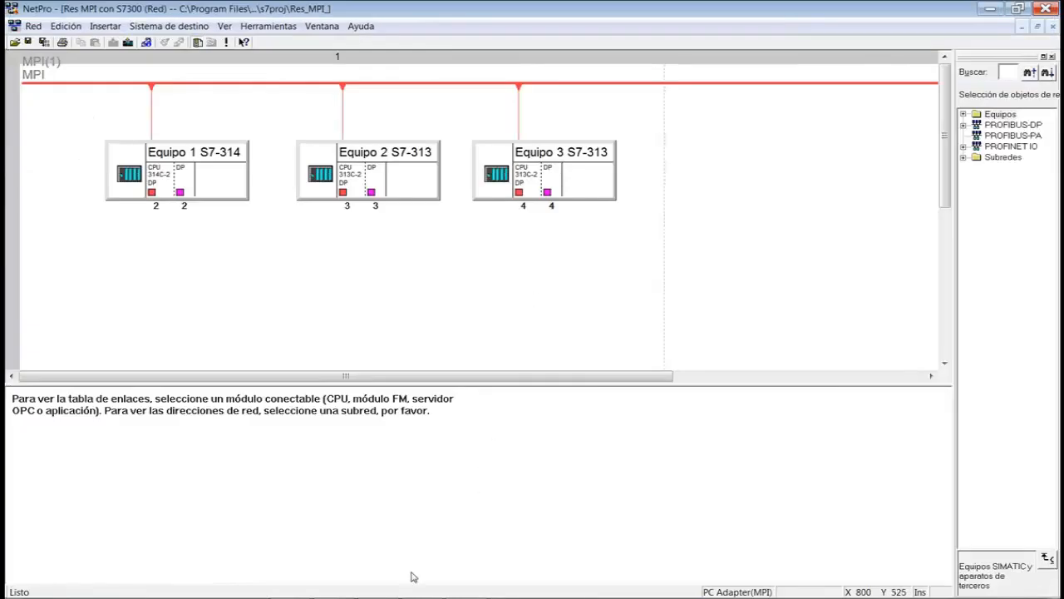
pyautogui.click(389, 598)
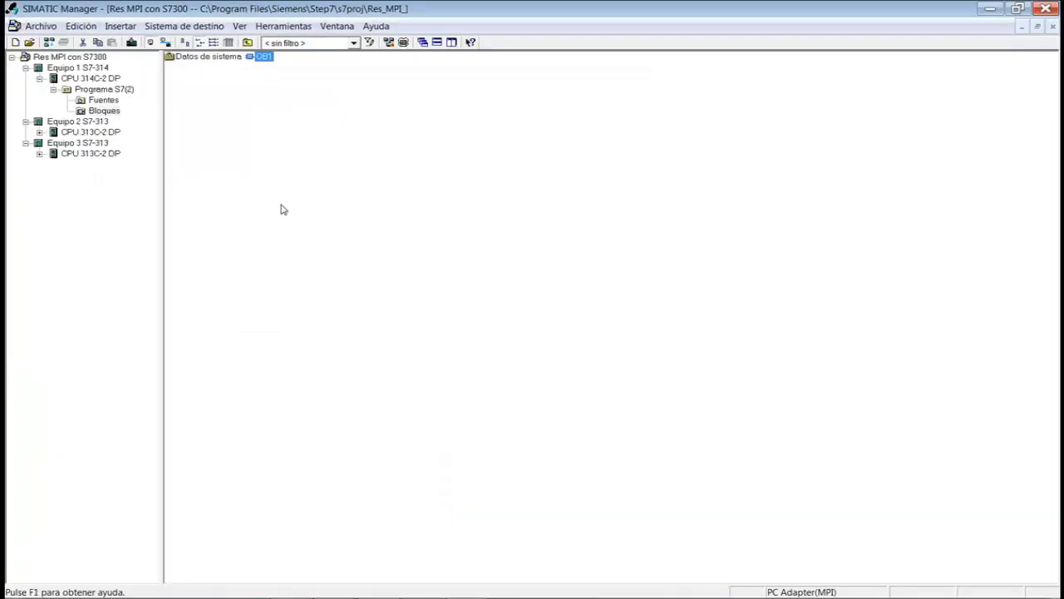
pyautogui.click(87, 68)
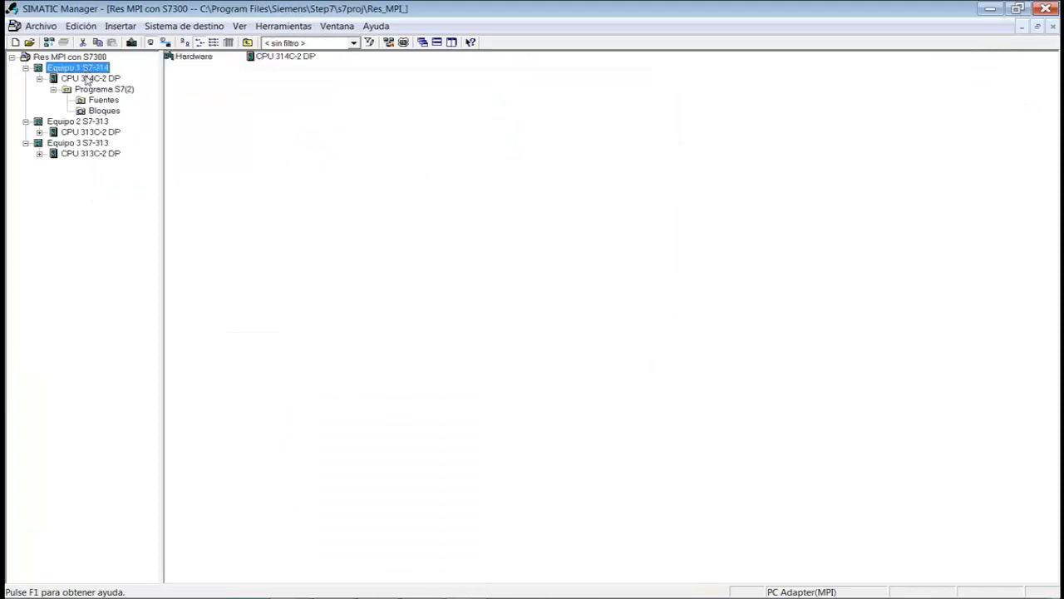
pyautogui.click(39, 78)
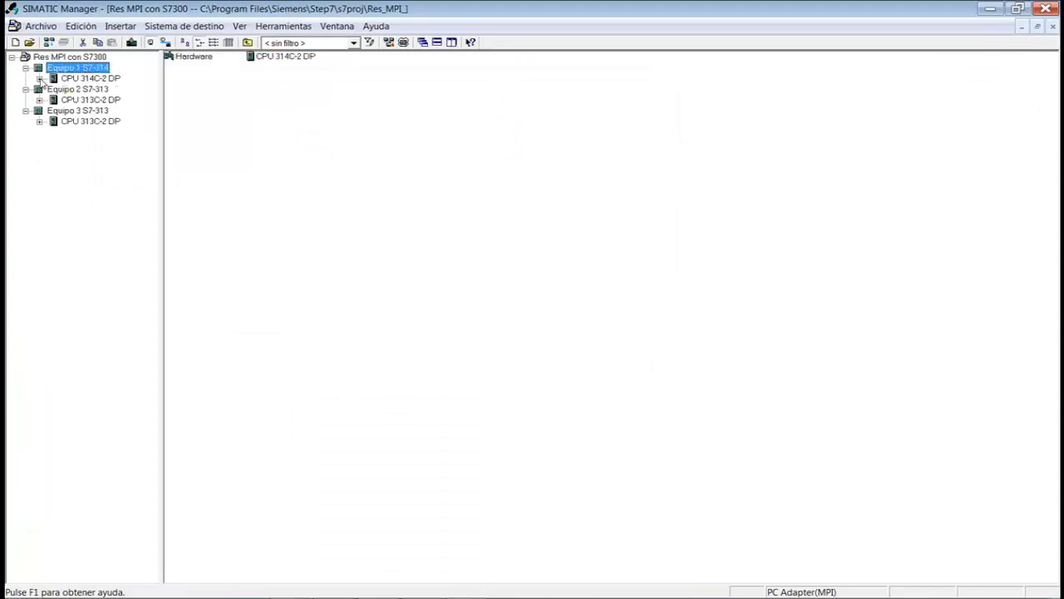
pyautogui.click(25, 67)
# View the contents of the Equipo 2 and Equipo 3 stations and their CPU 313C-2 DP entries.
pyautogui.click(67, 82)
pyautogui.click(66, 92)
pyautogui.click(73, 114)
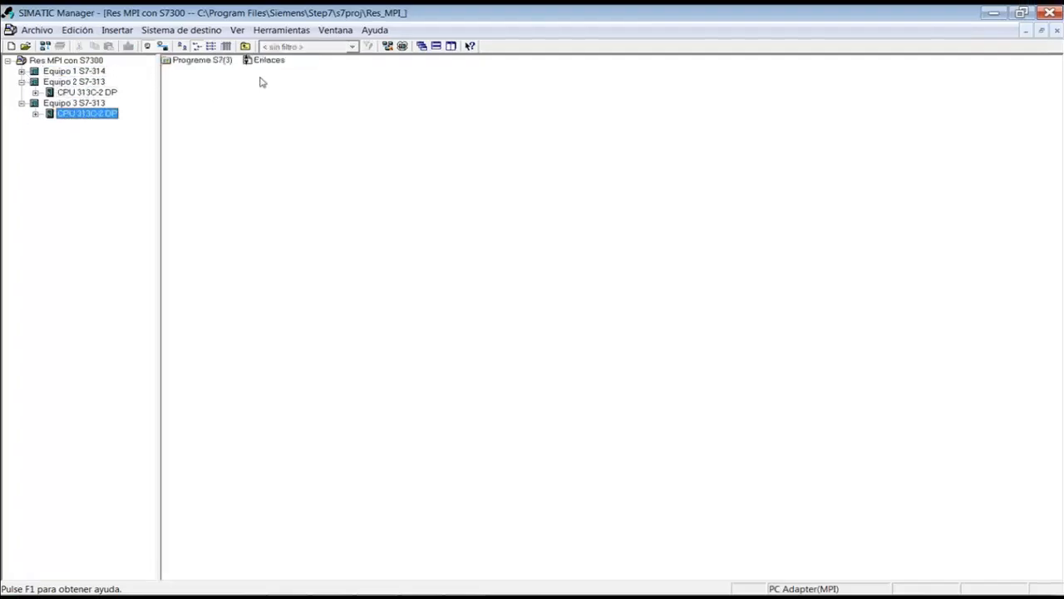
pyautogui.click(91, 103)
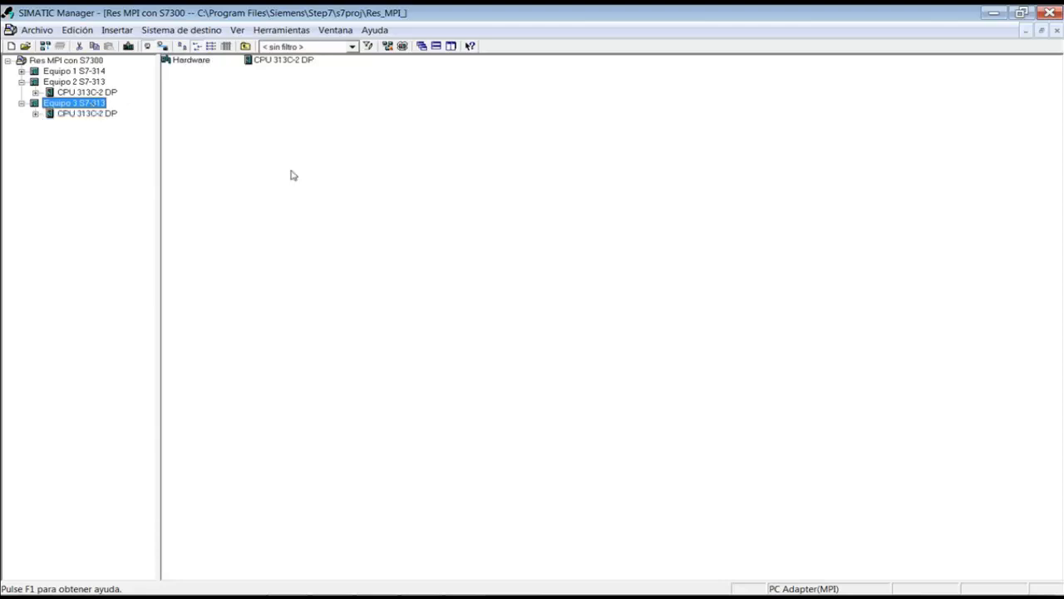
# Open the network configuration in NetPro and select all three stations on the MPI(1) subnet.
pyautogui.click(387, 46)
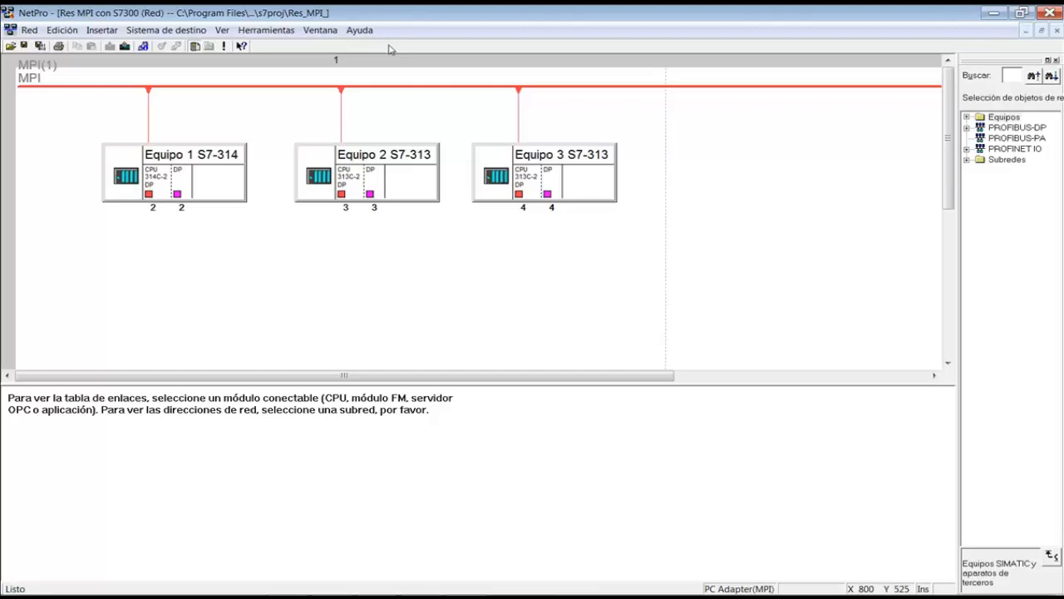
pyautogui.moveTo(638, 251); pyautogui.dragTo(66, 119)
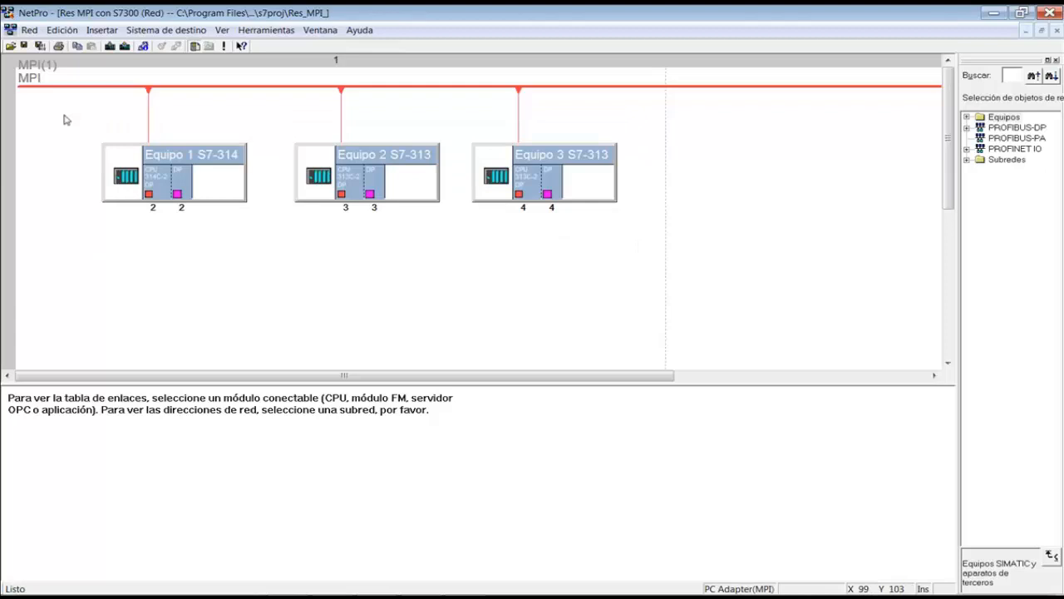
pyautogui.click(258, 295)
pyautogui.moveTo(647, 255); pyautogui.dragTo(75, 93)
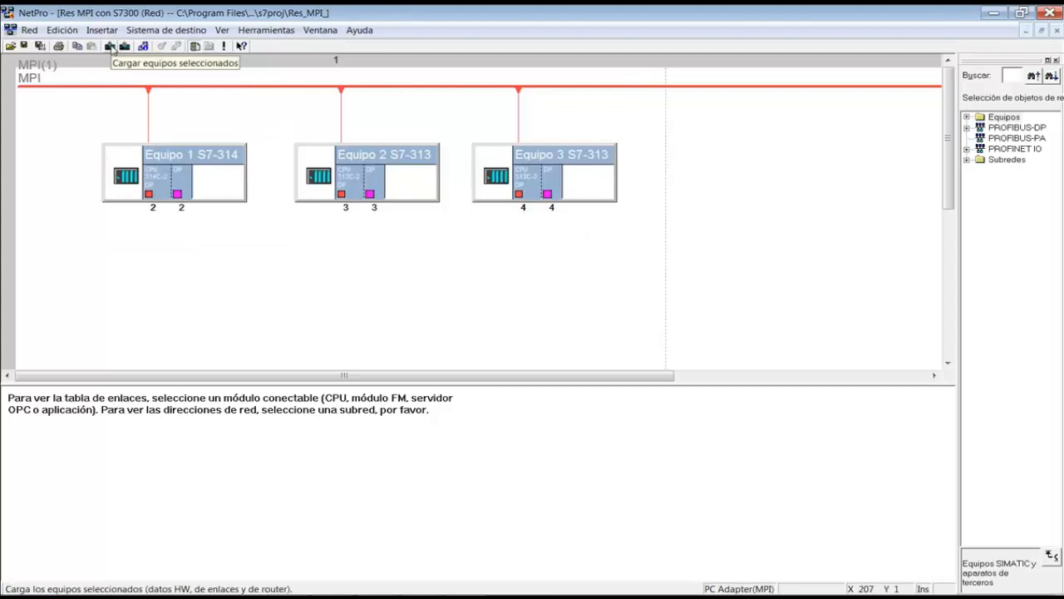
# Try to load the selected stations into the target system, agreeing to overwrite the configuration data and cancelling the station address selection.
pyautogui.click(112, 47)
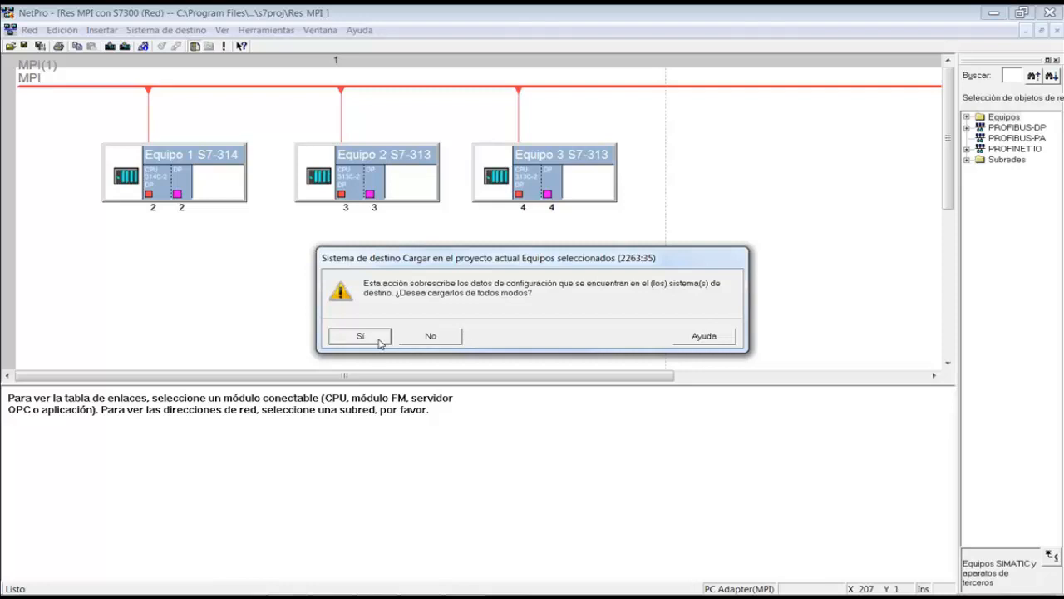
pyautogui.click(379, 341)
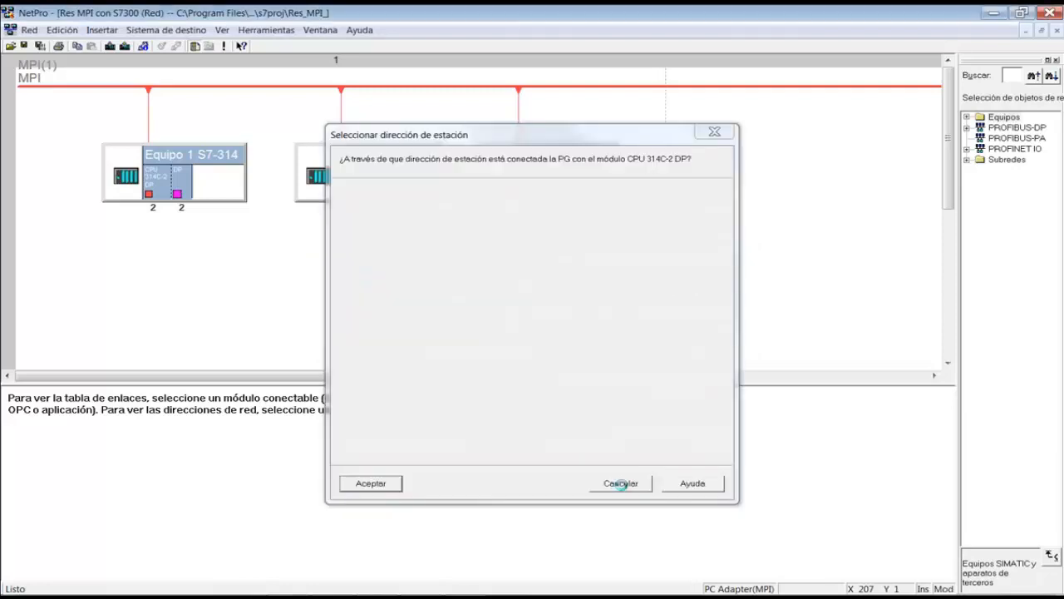
pyautogui.click(622, 485)
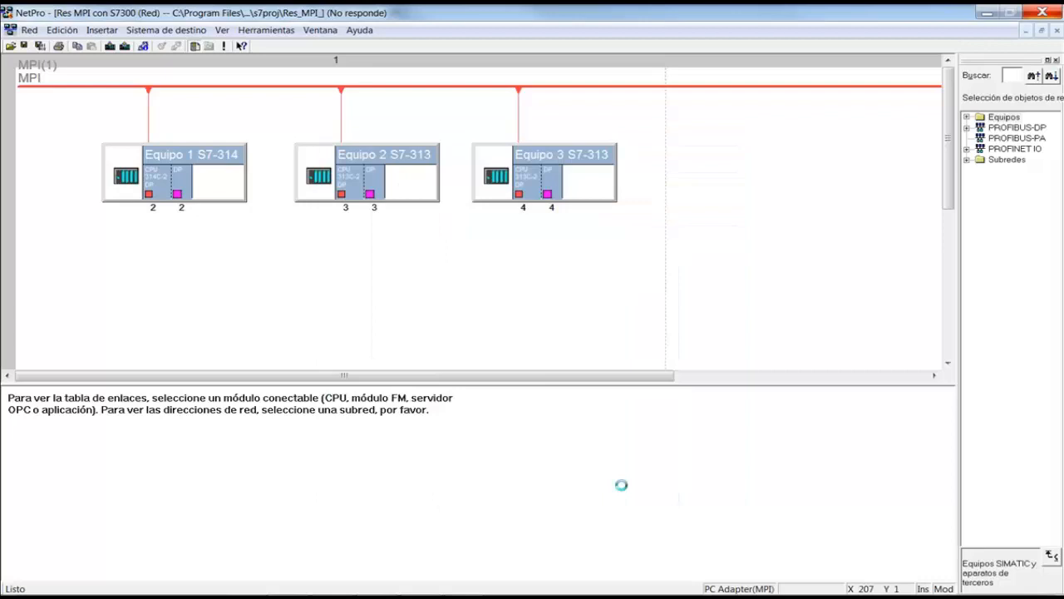